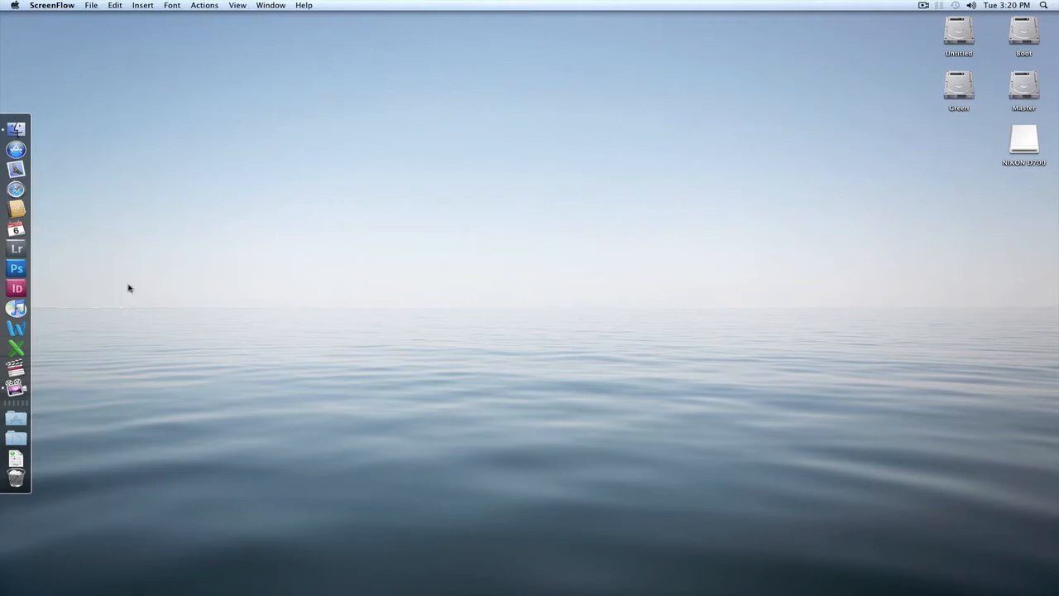
# Step: Open Lightroom and check only the sidewalk photos of the child with the toy car, through DTC_5224.NEF, for import
pyautogui.click(16, 248)
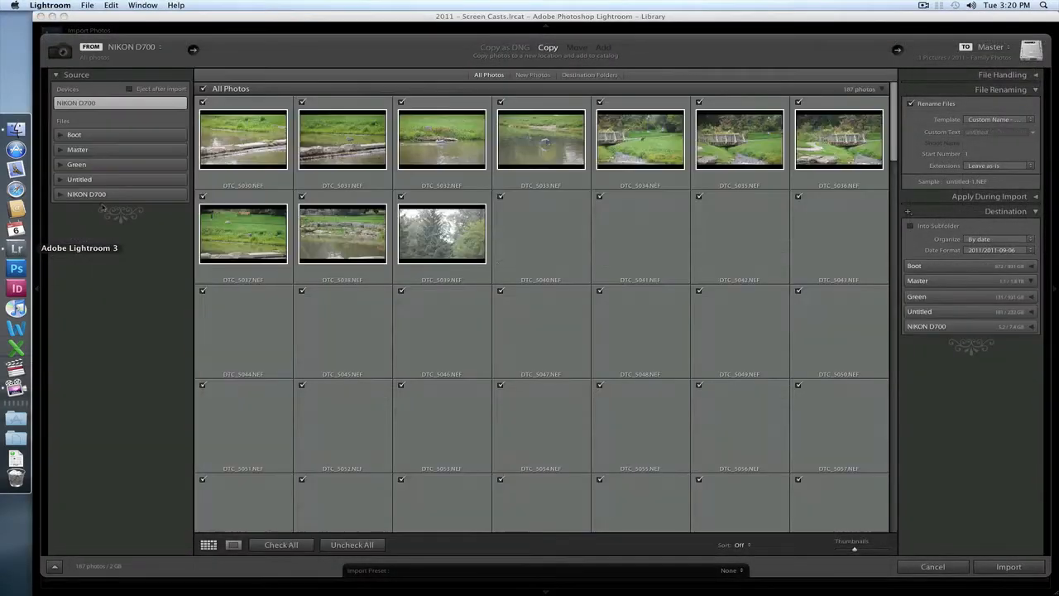
pyautogui.scroll(-20, 542, 203)
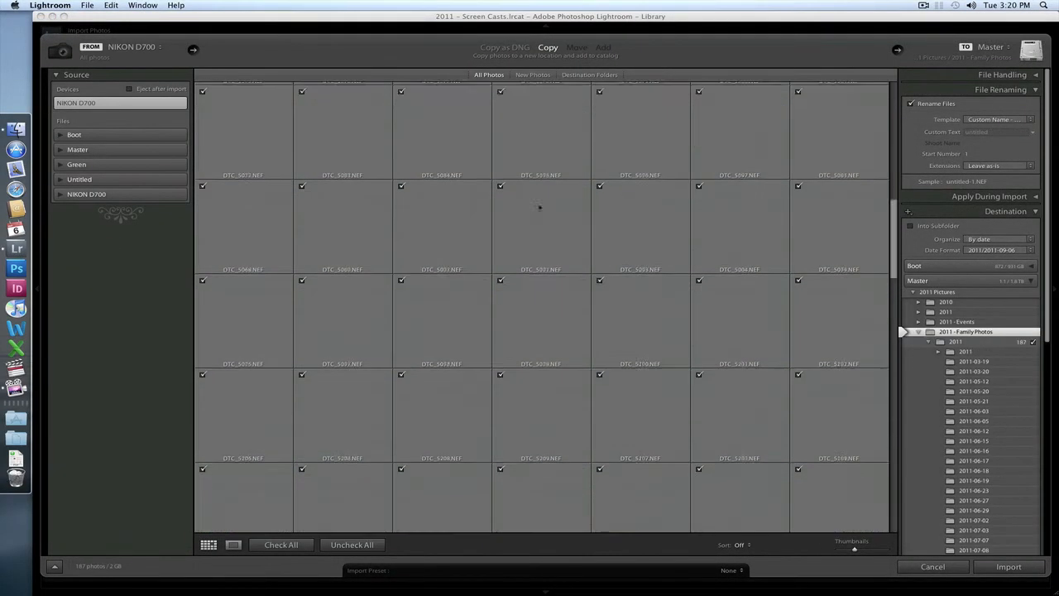
pyautogui.scroll(3, 613, 264)
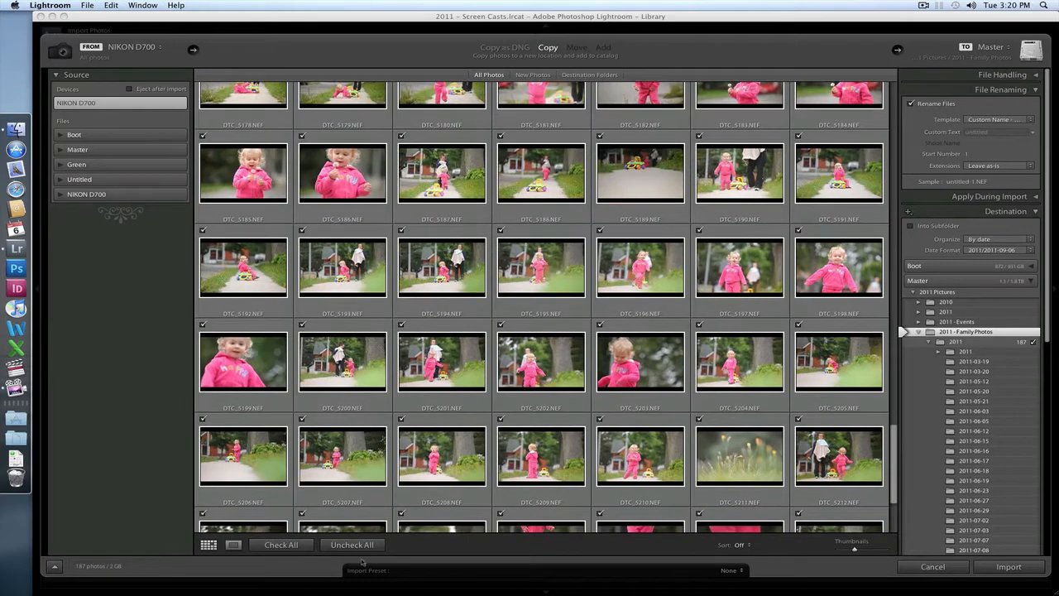
pyautogui.click(352, 544)
pyautogui.scroll(3, 503, 273)
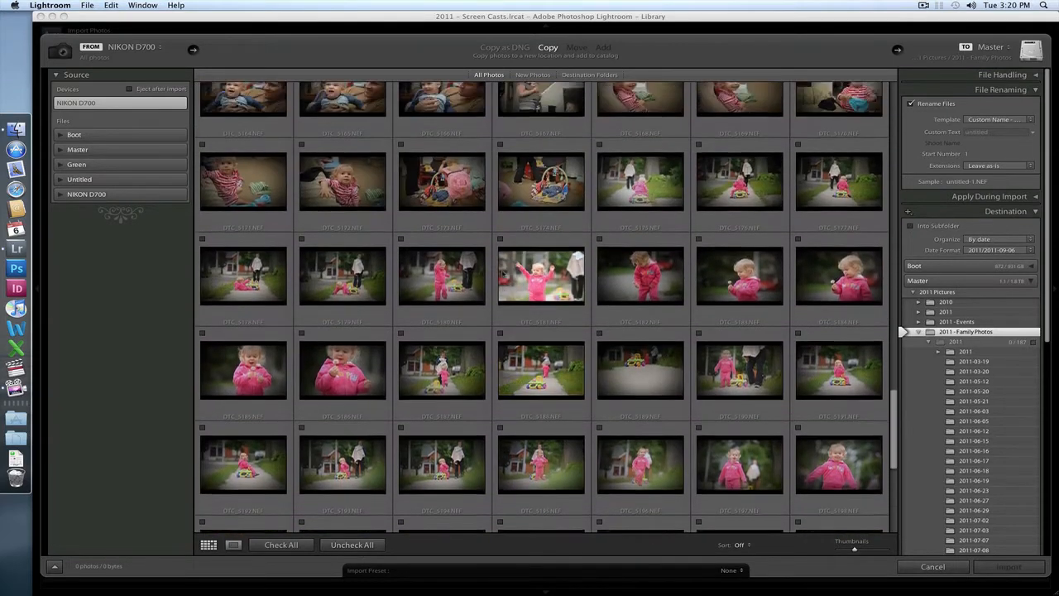
pyautogui.scroll(-6, 629, 418)
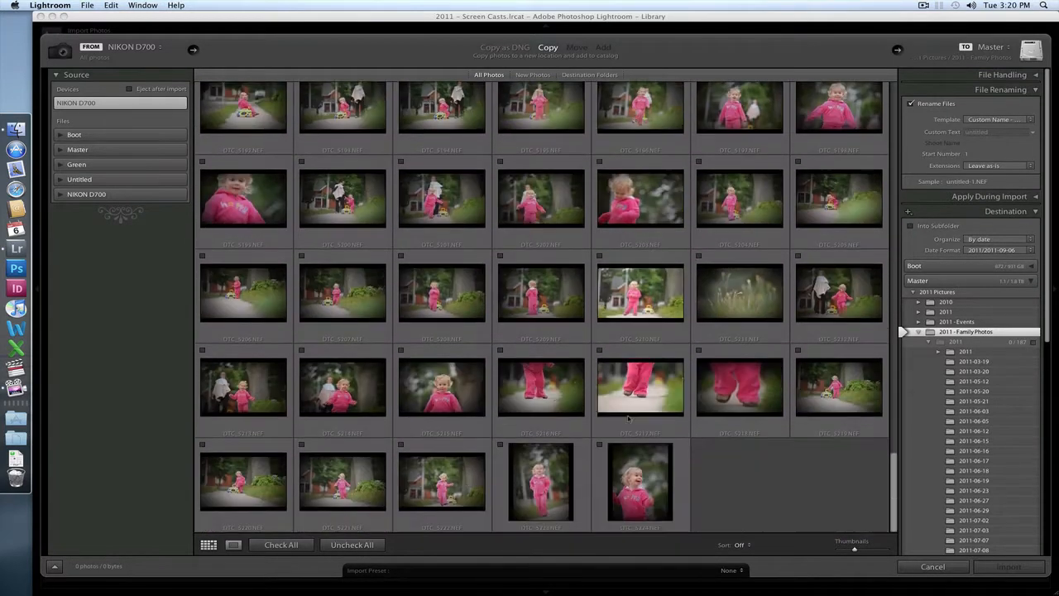
pyautogui.click(282, 545)
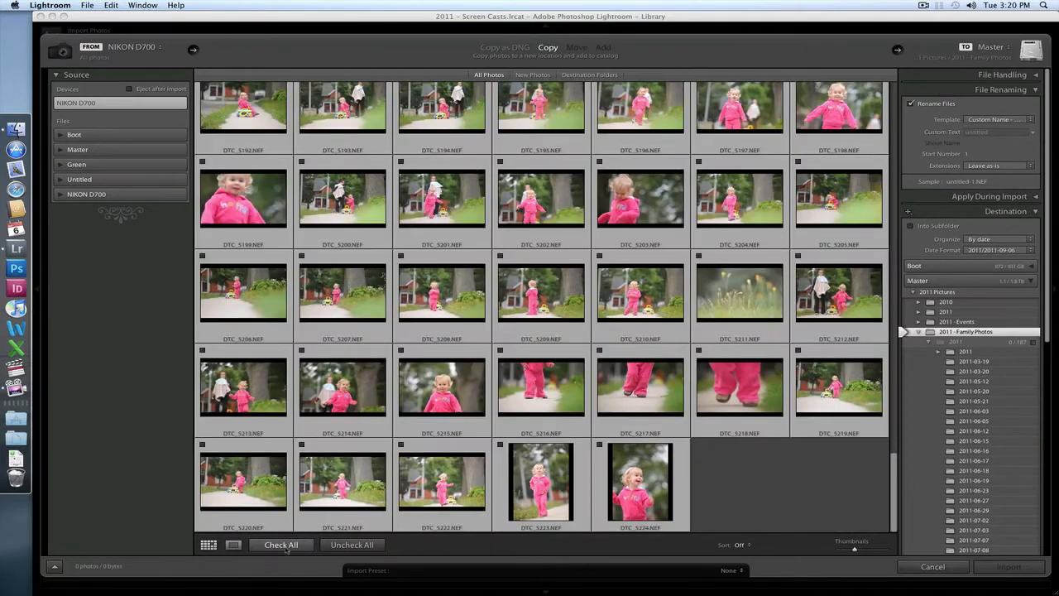
# Step: Set the renaming custom text to the child's name followed by "-Playing-W-Car" and import the checked photos
pyautogui.click(1006, 131)
pyautogui.write('Therese-Pl')
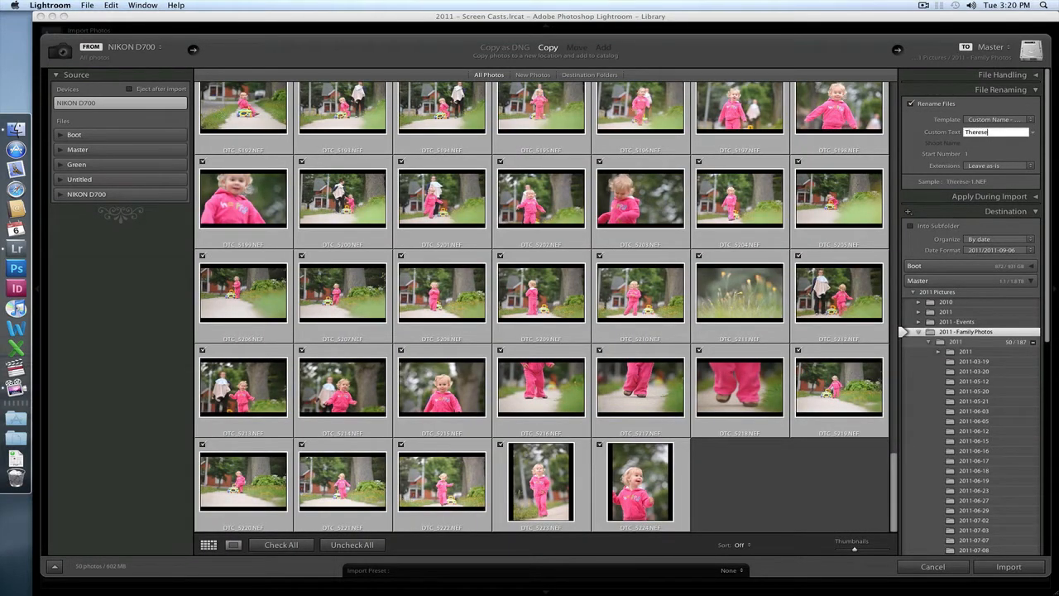
pyautogui.write('aying-W-Car')
pyautogui.click(1009, 569)
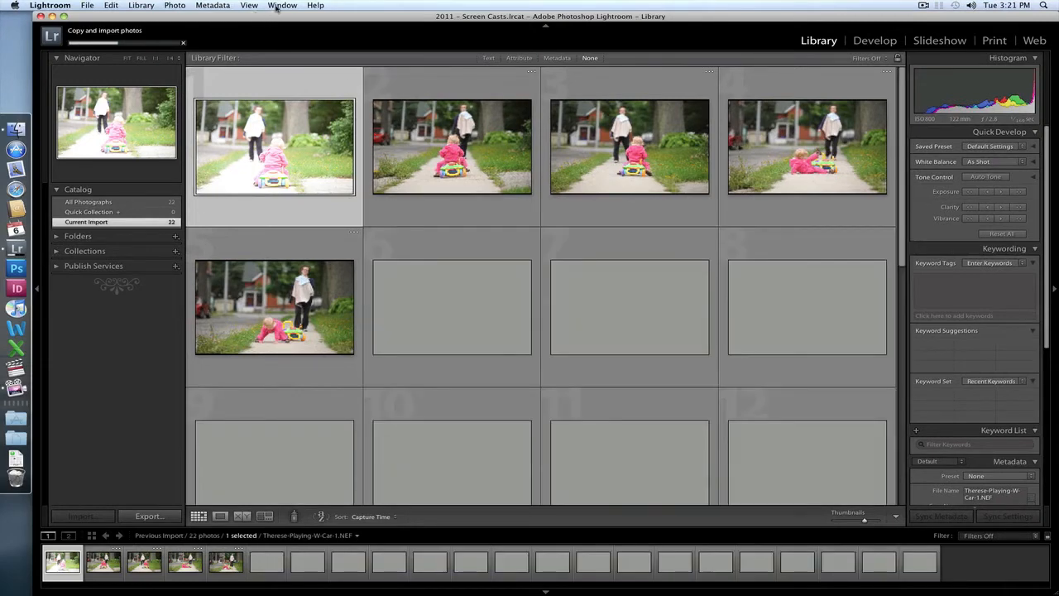
# Step: Change the screen mode to Full Screen
pyautogui.click(282, 5)
pyautogui.moveTo(341, 93)
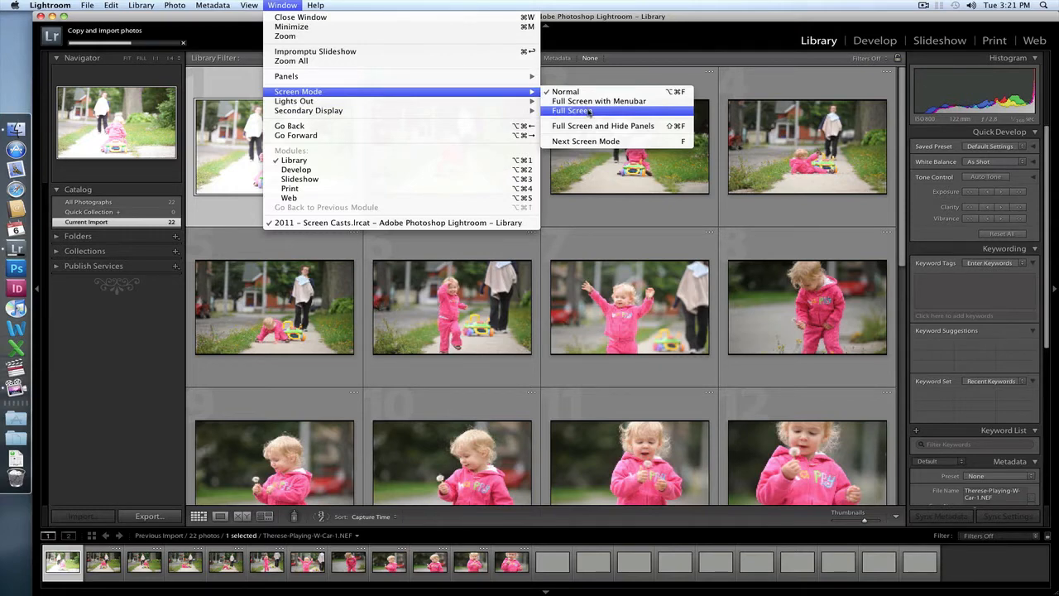
pyautogui.click(588, 111)
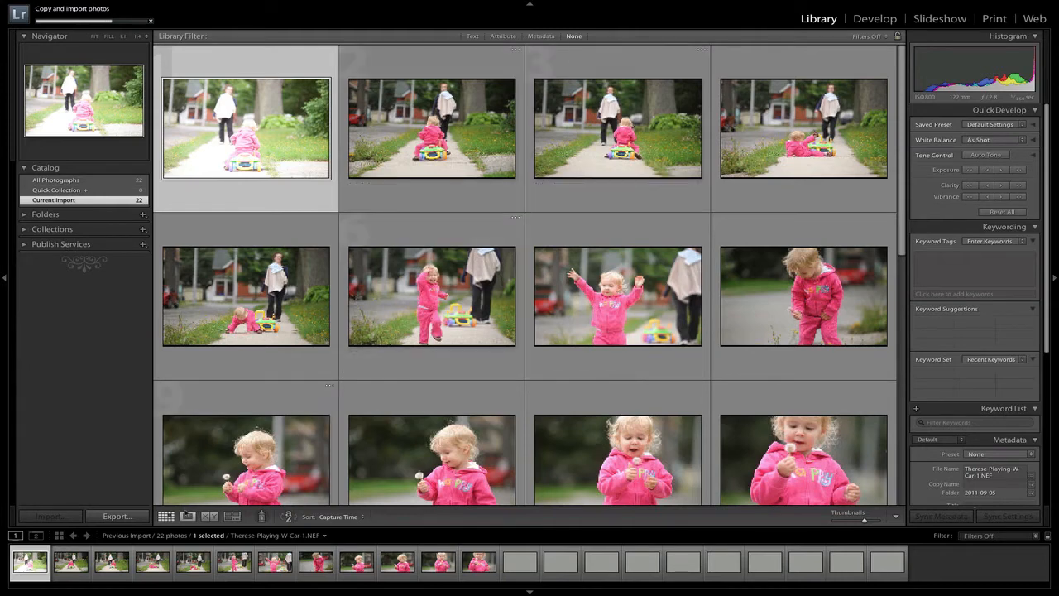
# Step: Review the first three imported photos in Loupe view and flag the second one as a pick
pyautogui.click(188, 516)
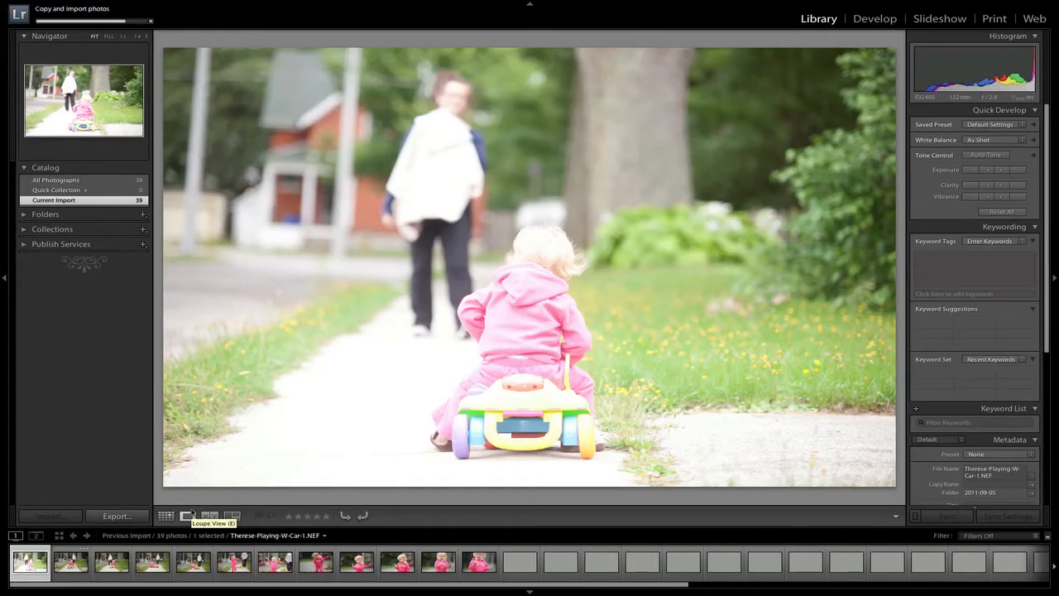
pyautogui.press('Right')
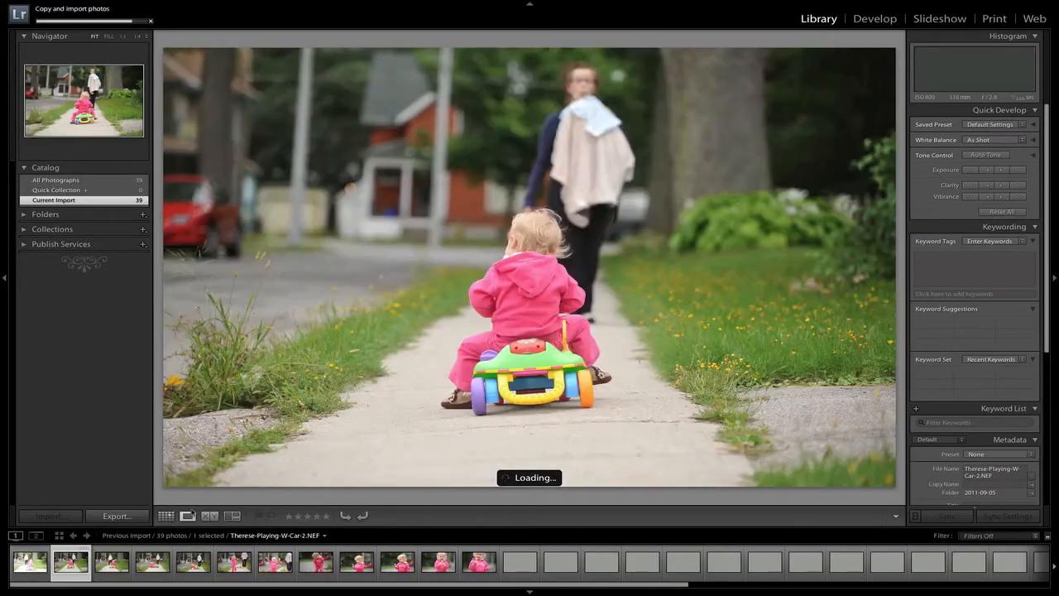
pyautogui.press('Right')
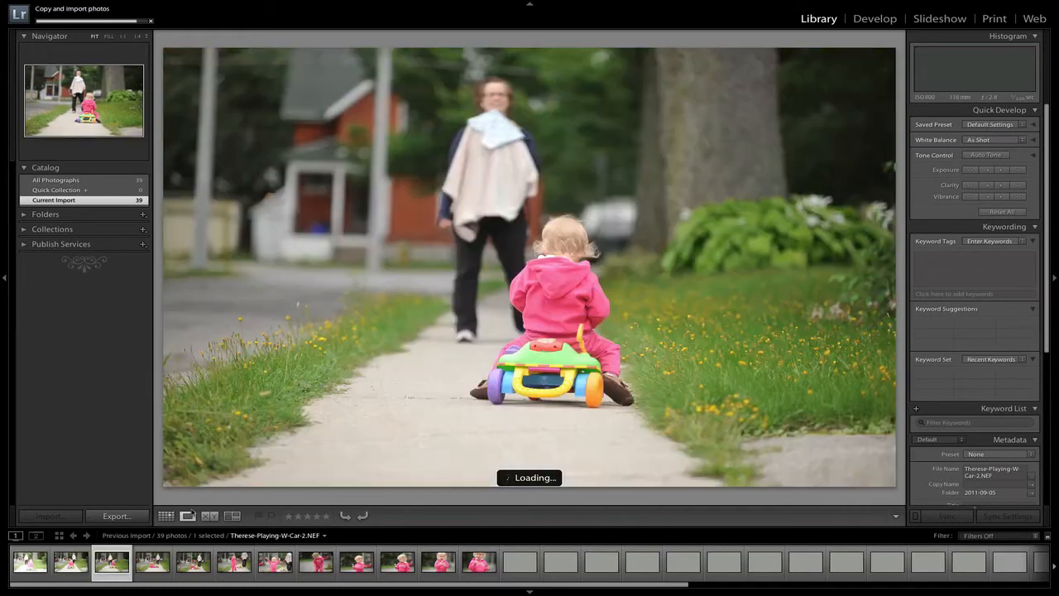
pyautogui.press('Left')
pyautogui.press('Right')
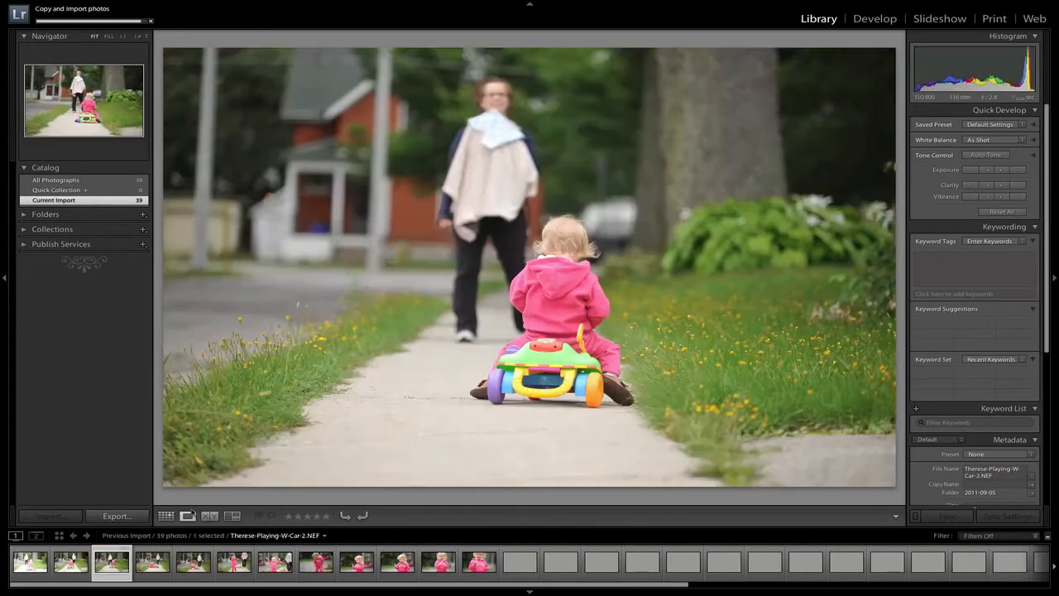
pyautogui.press('Left')
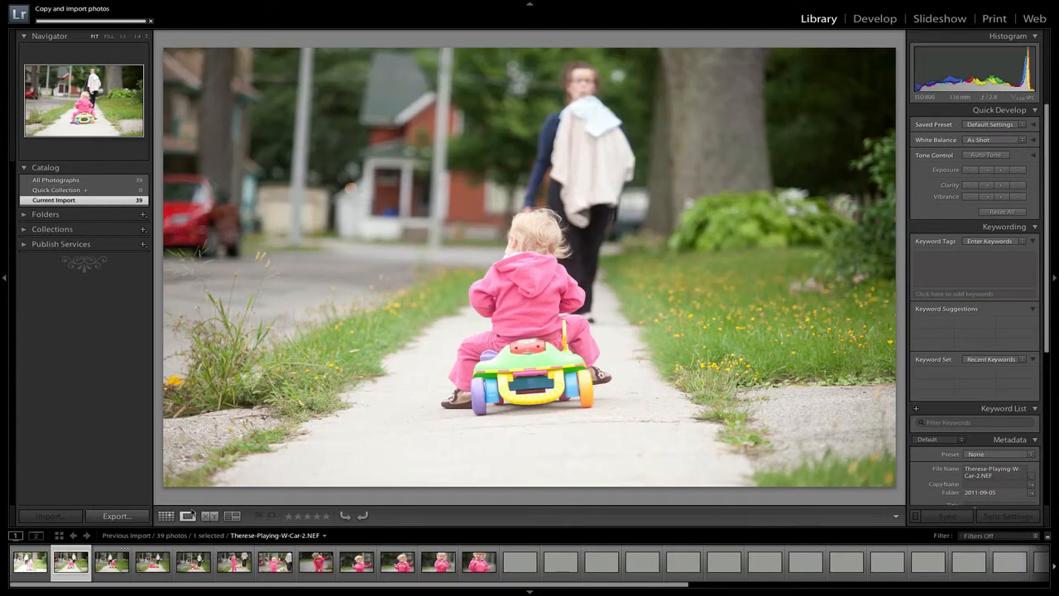
pyautogui.press('p')
# Step: Flag the fourth photo, showing the child sitting on the ground beside the toy car, as a pick
pyautogui.press('Right')
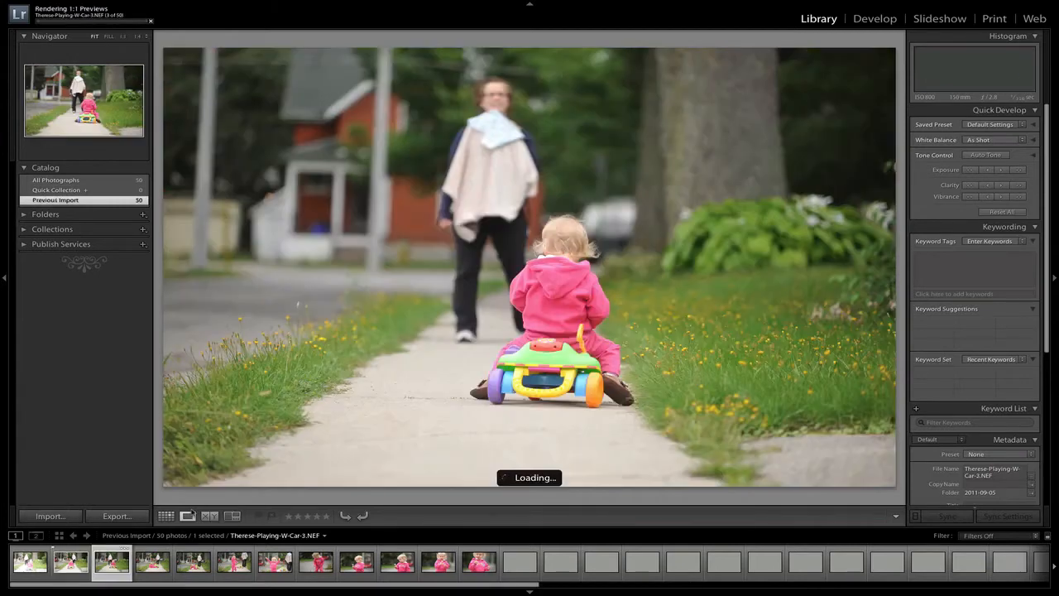
pyautogui.press('Right')
pyautogui.press('p')
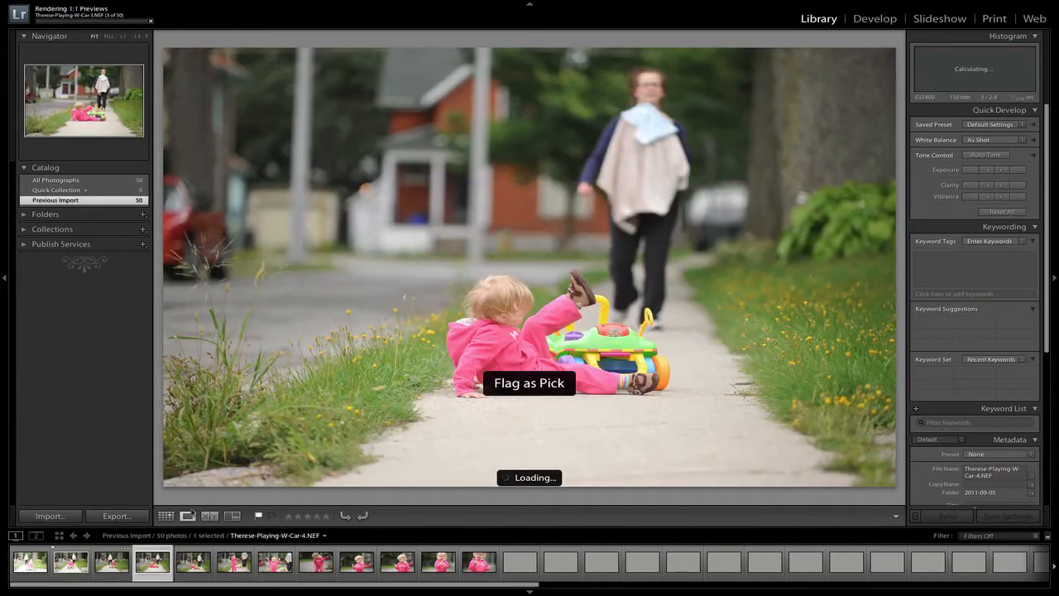
# Step: Review the following photos and flag the ninth, the first close-up of the child holding up a dandelion, as a pick
pyautogui.press('Right')
pyautogui.press('Right')
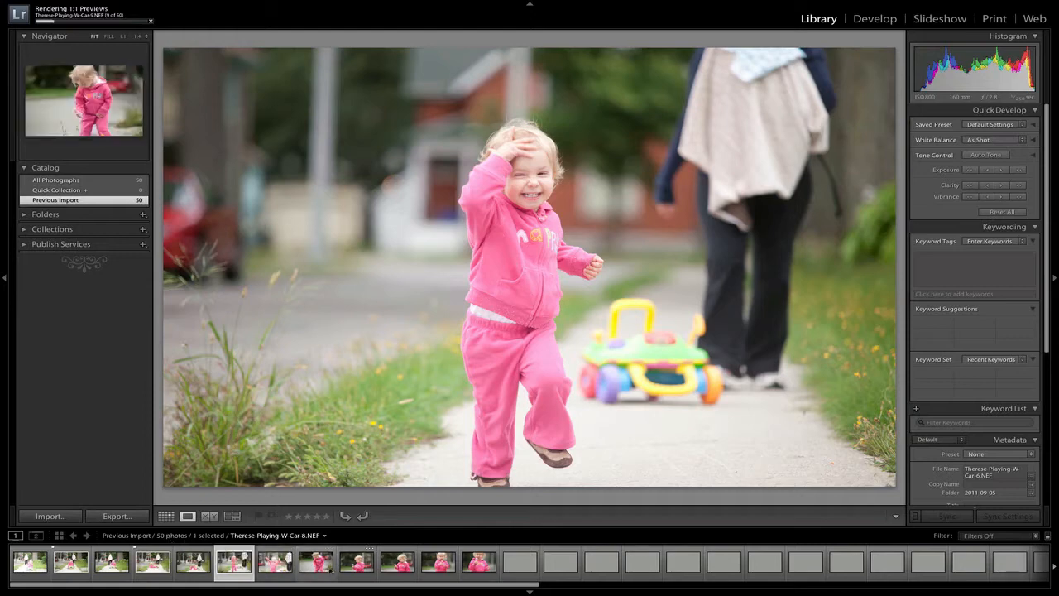
pyautogui.press('Right')
pyautogui.press('Right')
pyautogui.press('Right')
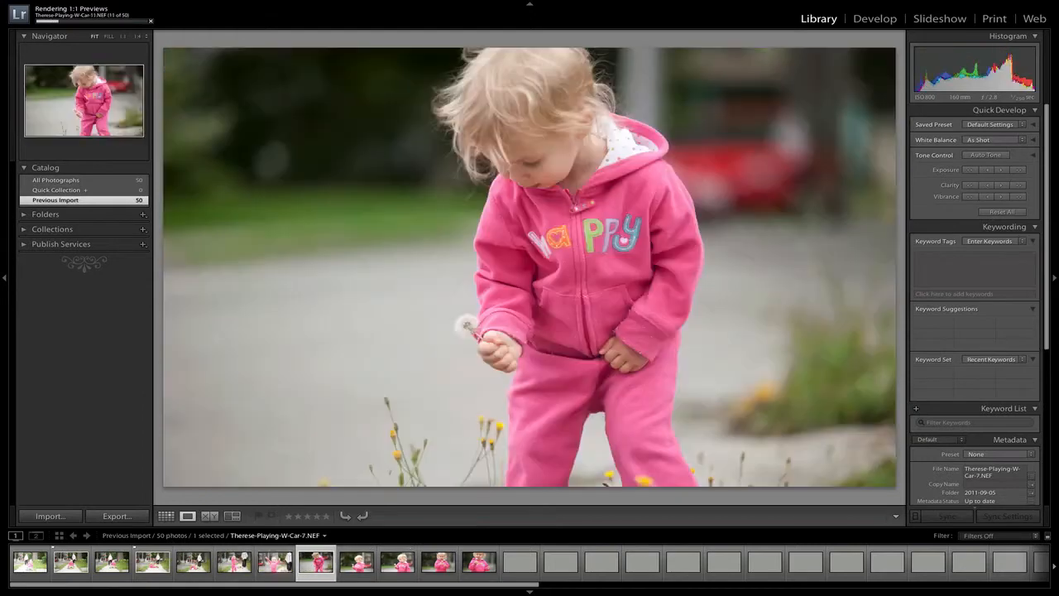
pyautogui.press('Right')
pyautogui.press('Left')
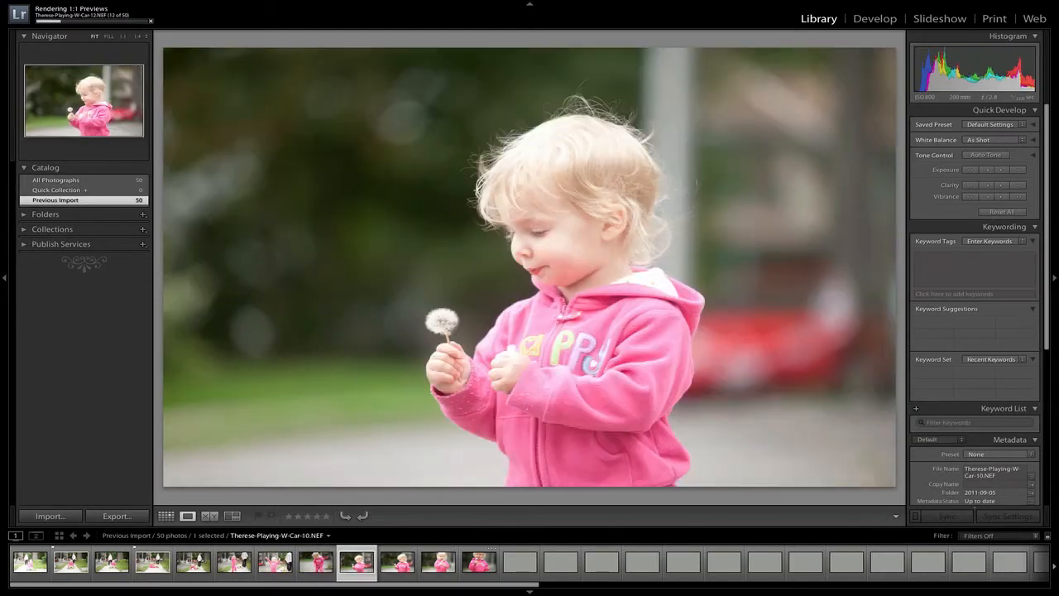
pyautogui.press('p')
pyautogui.press('p')
pyautogui.press('p')
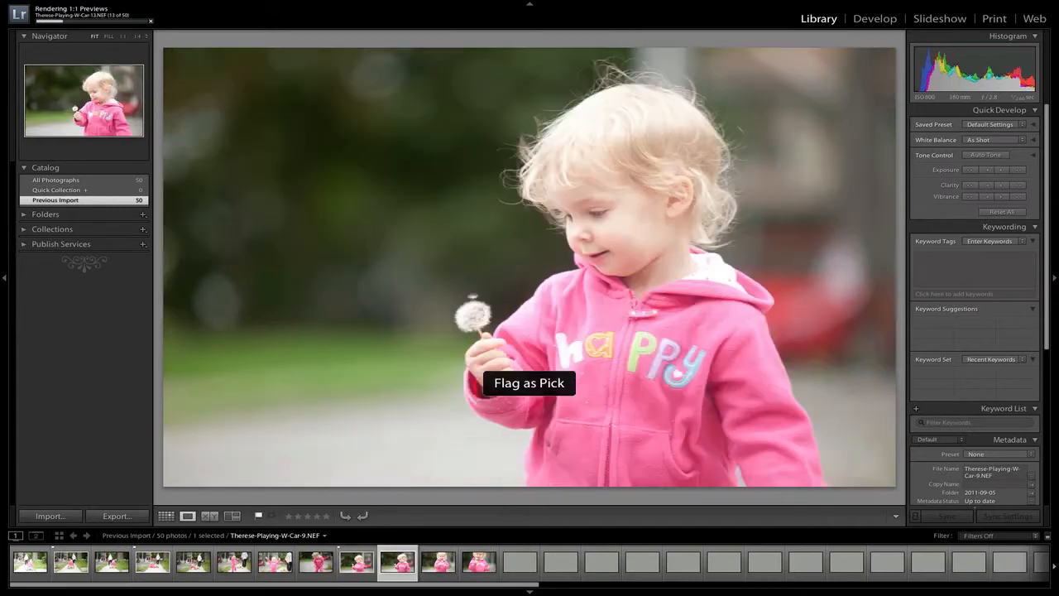
# Step: Continue through the imported photos and flag the shot focused on the toy car alone in the foreground as a pick
pyautogui.press('Right')
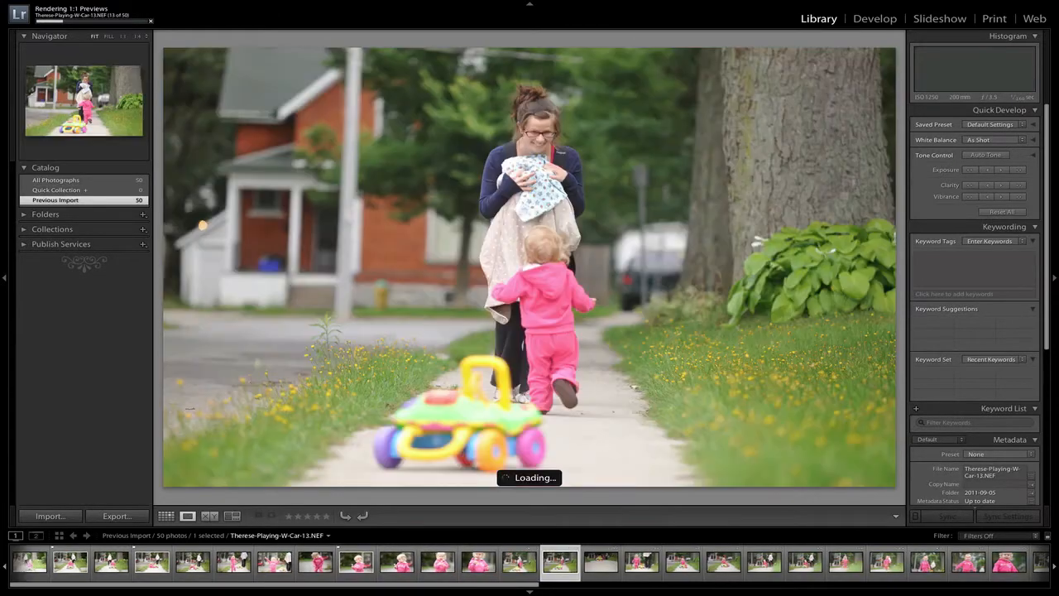
pyautogui.press('Right')
pyautogui.press('Right')
pyautogui.press('Right')
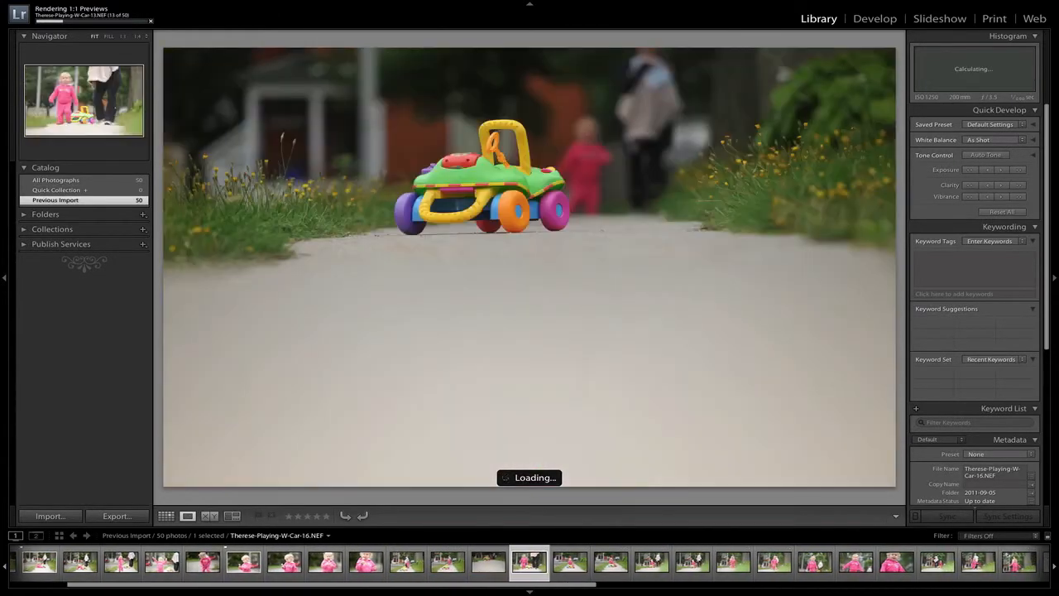
pyautogui.press('Left')
pyautogui.press('p')
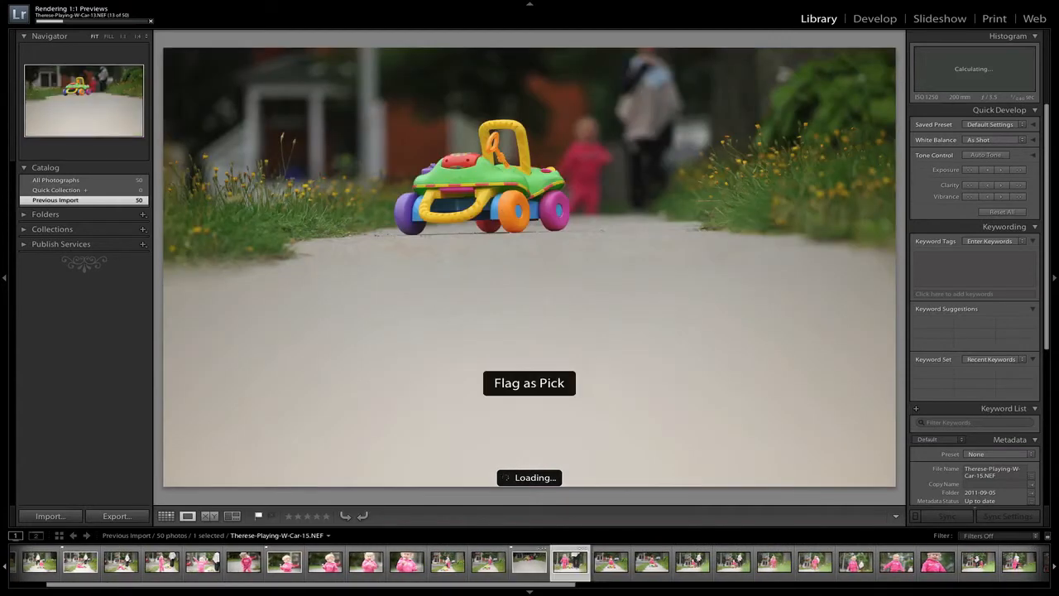
# Step: Flag the photo of the child sitting on the toy car with a hand at the mouth as a pick
pyautogui.press('Right')
# Step: Flag photo 20, with the child smiling back from the toy car beside the standing woman, as a pick
pyautogui.press('Right')
pyautogui.press('Left')
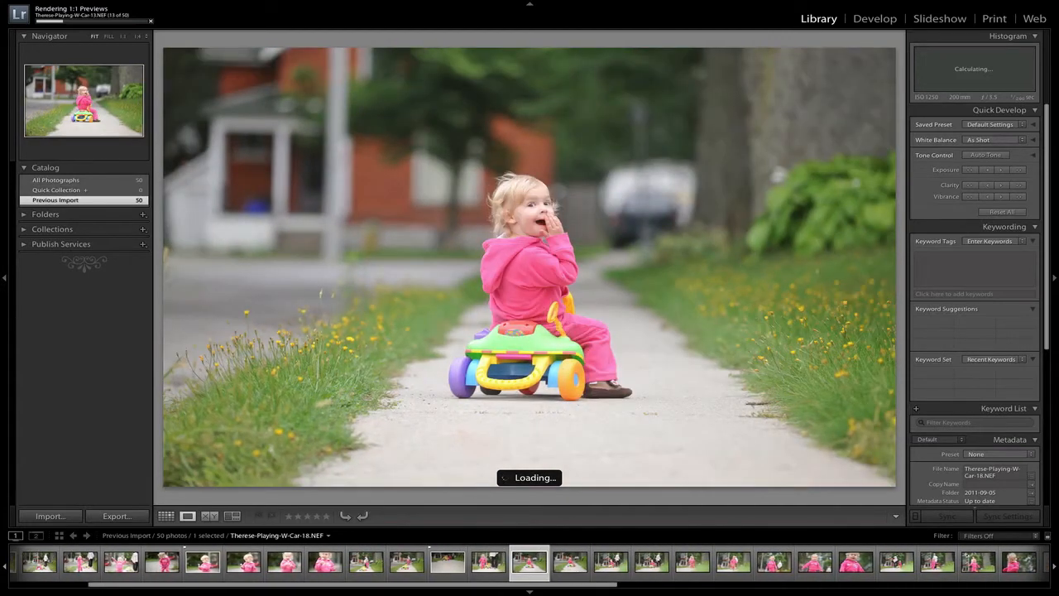
pyautogui.press('p')
pyautogui.press('Right')
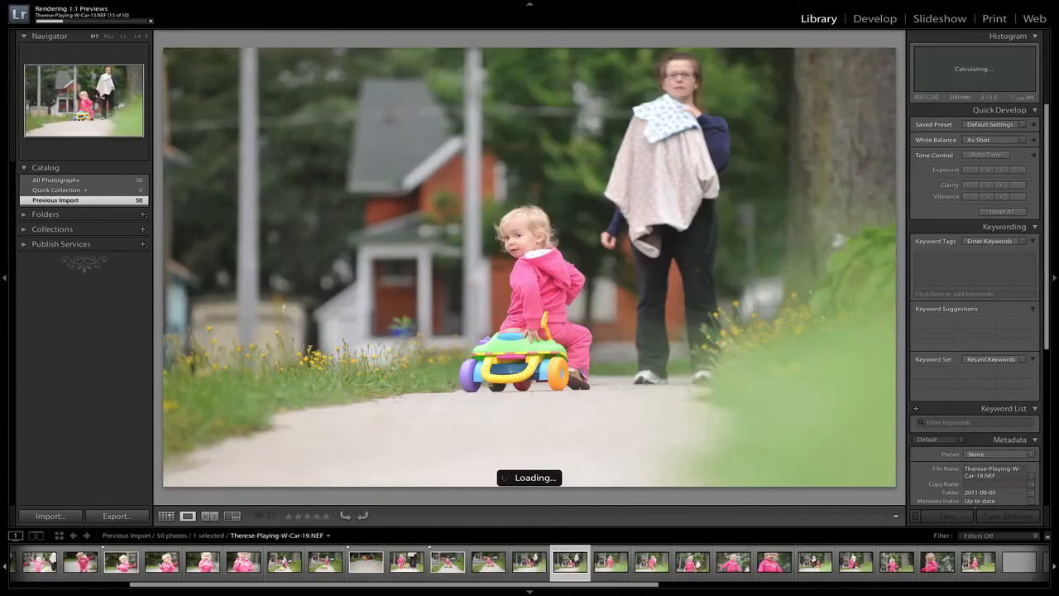
pyautogui.press('Right')
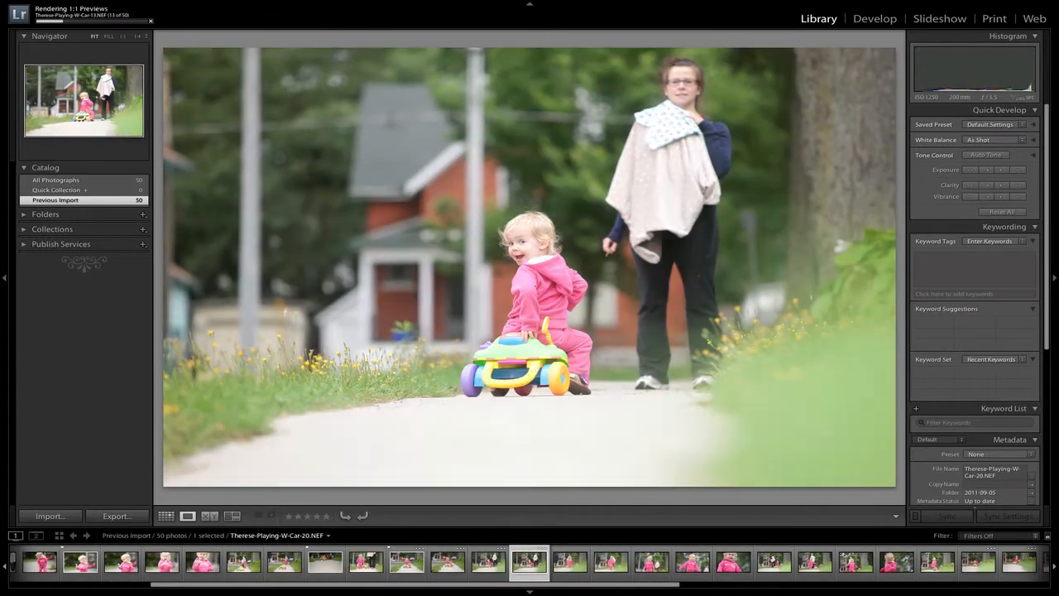
pyautogui.press('p')
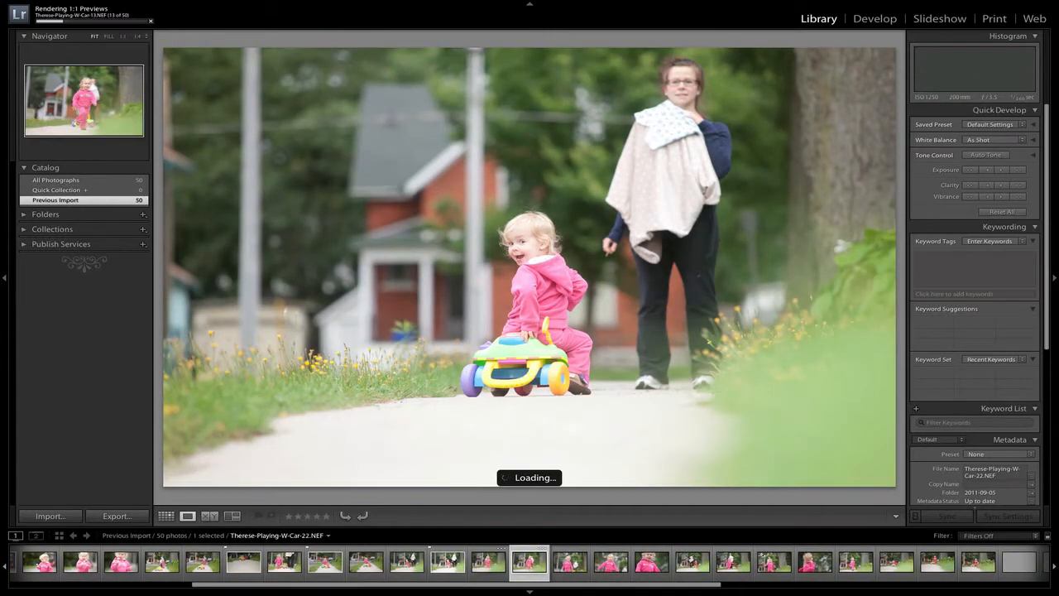
# Step: Look through the next few running shots of the child and return to flagged photo 20
pyautogui.press('Right')
pyautogui.press('Right')
pyautogui.press('Right')
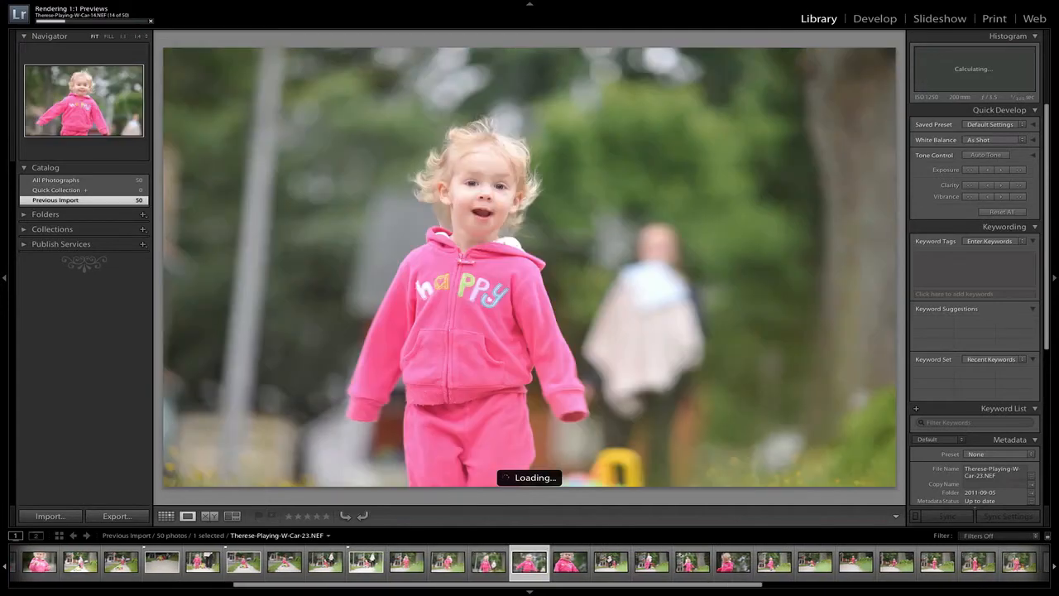
pyautogui.press('Left')
pyautogui.press('Left')
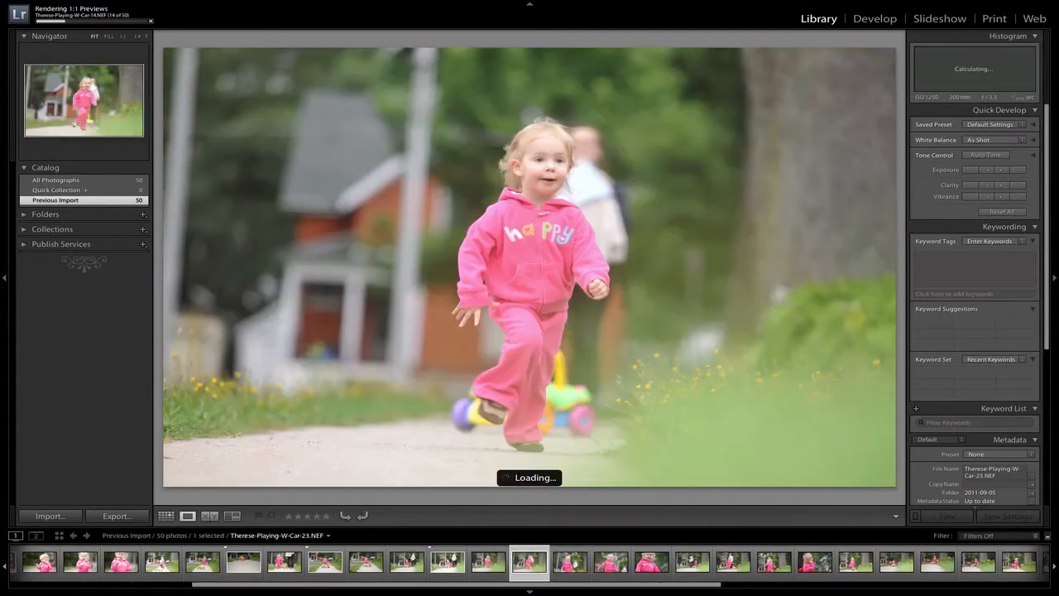
pyautogui.press('Left')
pyautogui.press('Left')
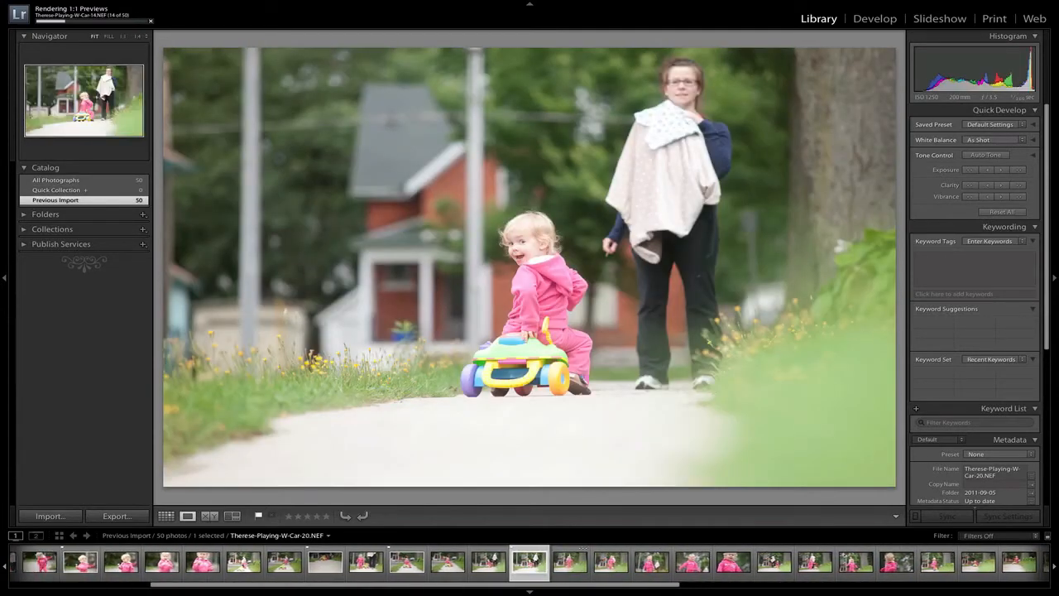
# Step: Filter the filmstrip to Flagged photos and open the first pick, photo 2, in the Develop module
pyautogui.moveTo(405, 586); pyautogui.dragTo(264, 587)
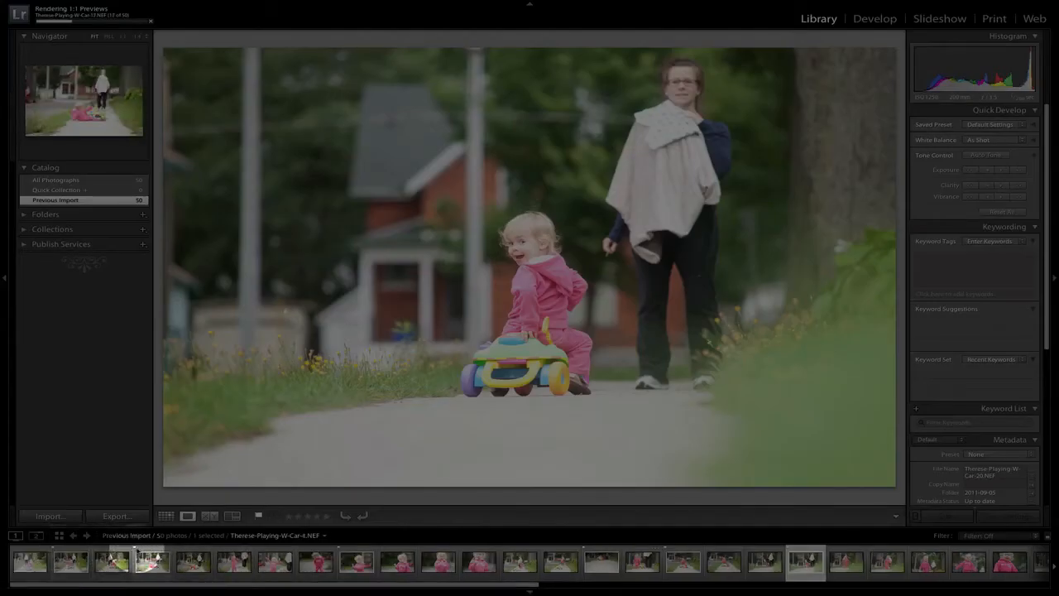
pyautogui.click(73, 558)
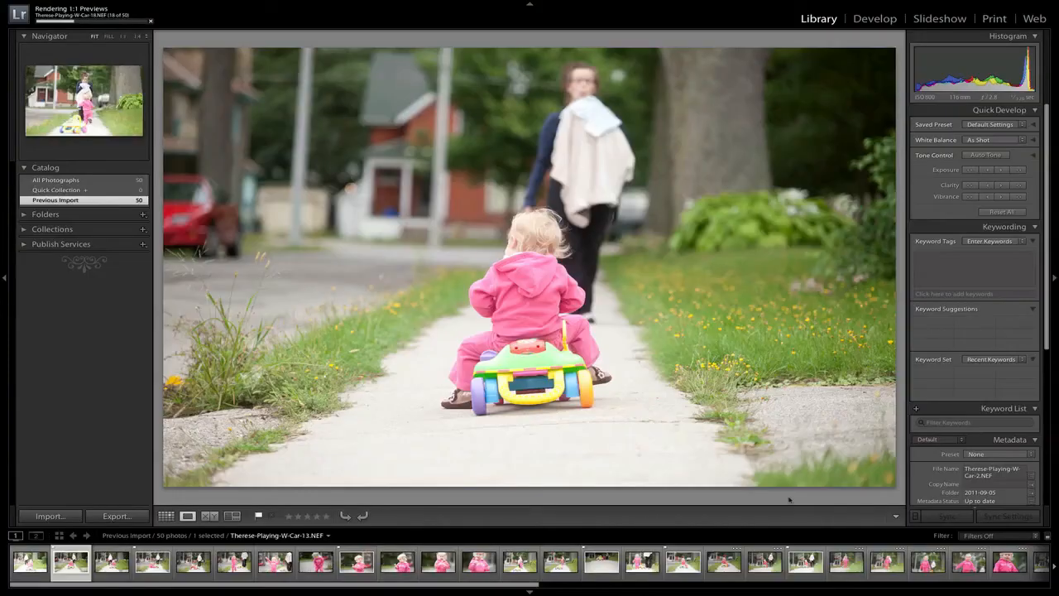
pyautogui.click(979, 535)
pyautogui.click(999, 543)
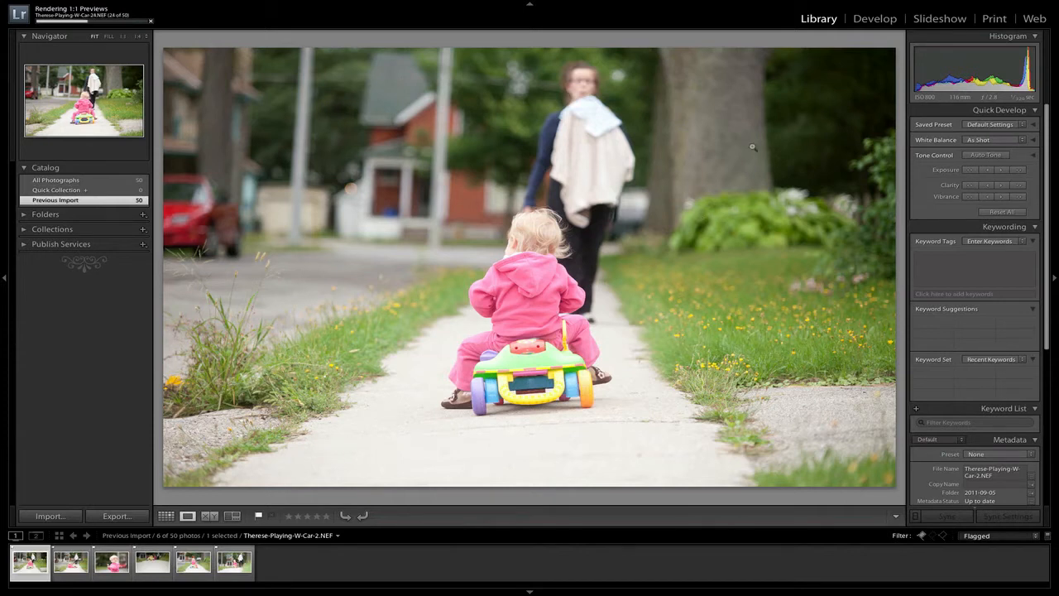
pyautogui.click(867, 20)
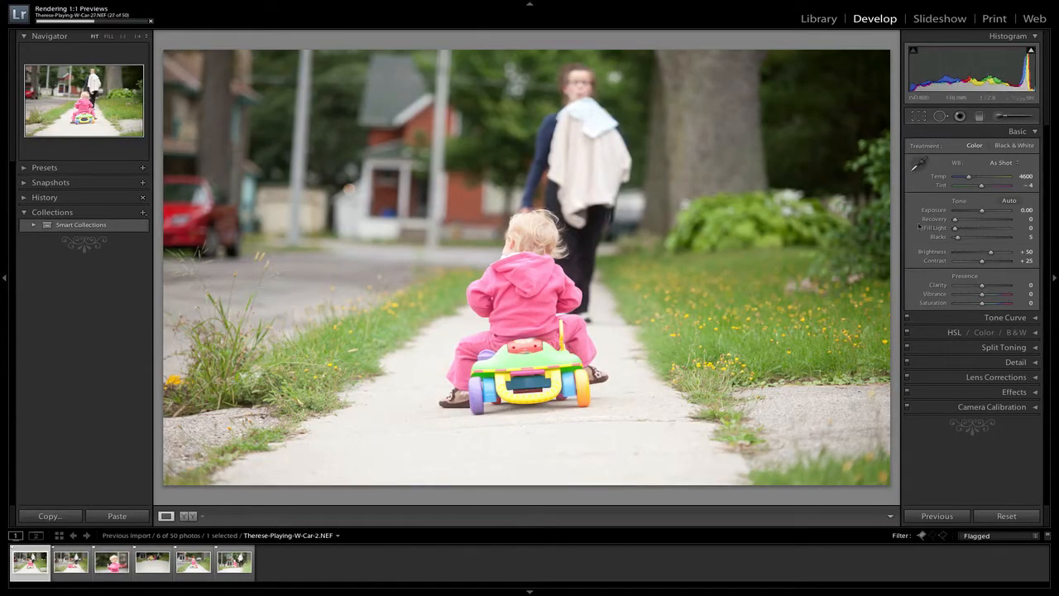
# Step: Hide the left-hand tools, module header and filmstrip to enlarge the photo, keeping the Basic adjustments expanded
pyautogui.click(1030, 131)
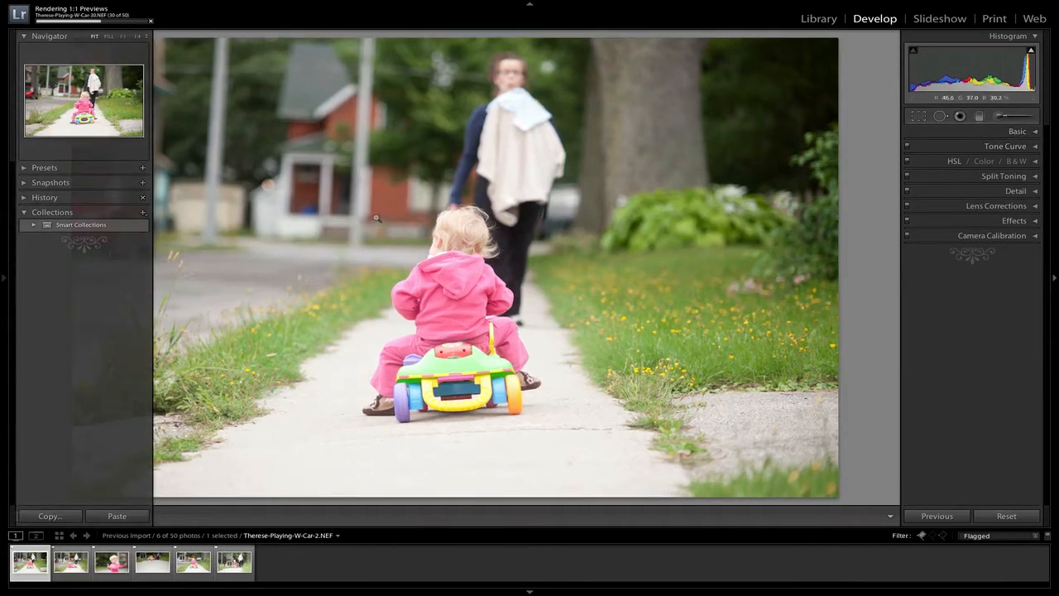
pyautogui.click(530, 5)
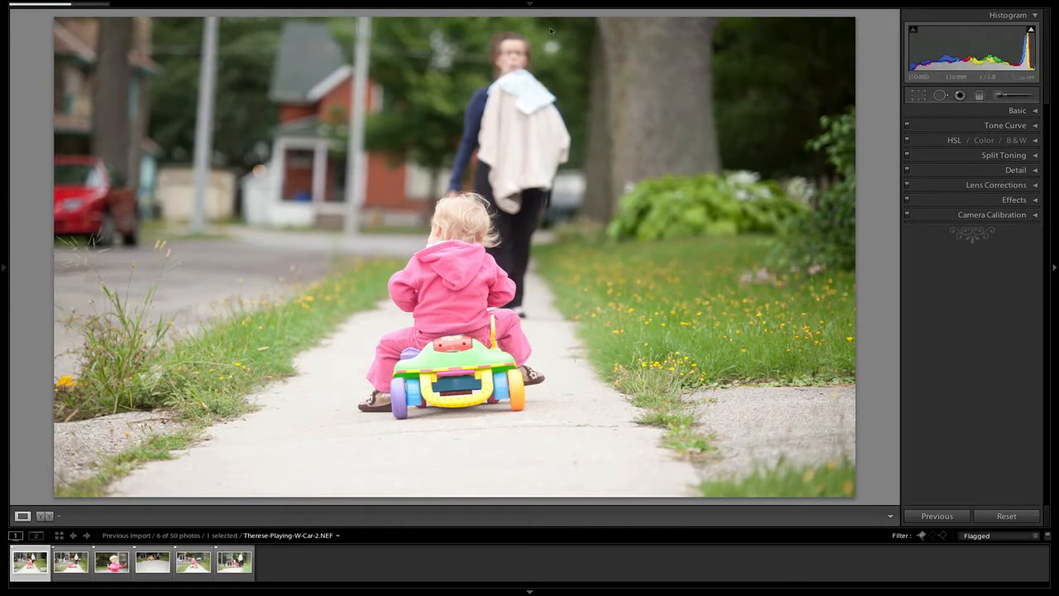
pyautogui.click(530, 591)
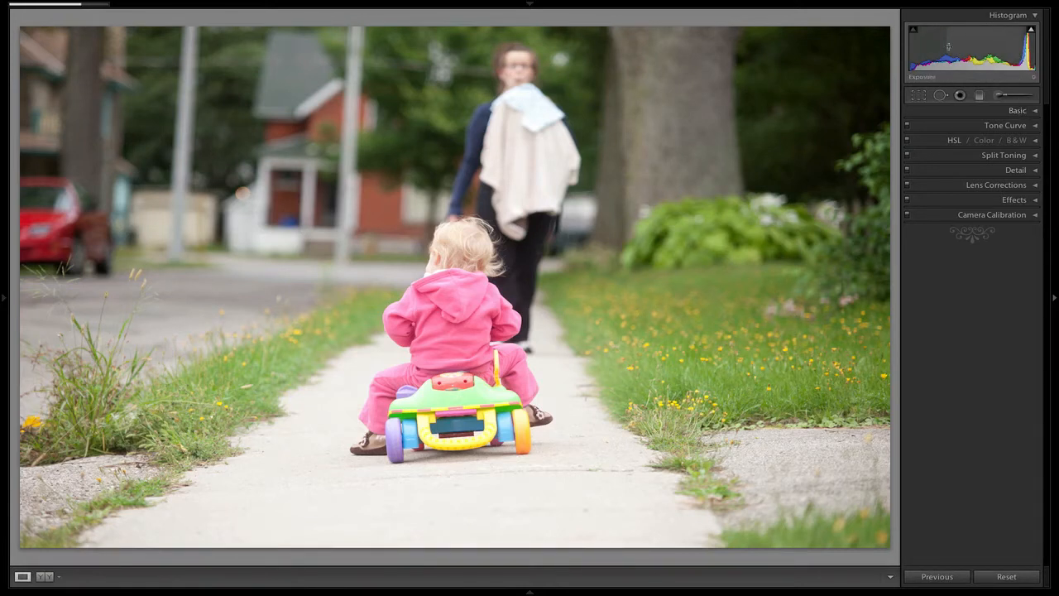
pyautogui.click(1019, 111)
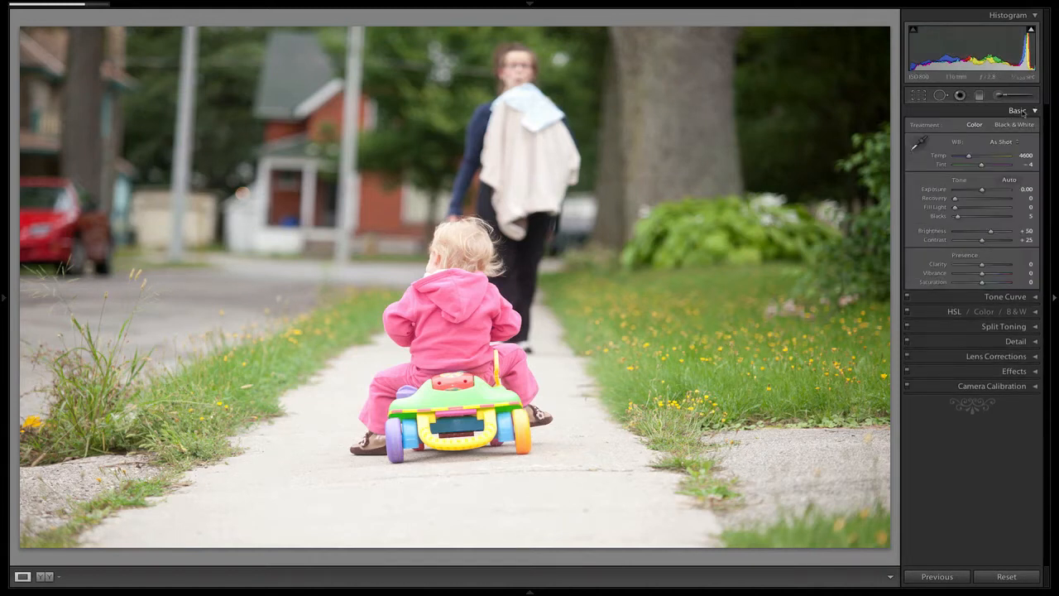
pyautogui.click(1023, 112)
pyautogui.click(1022, 111)
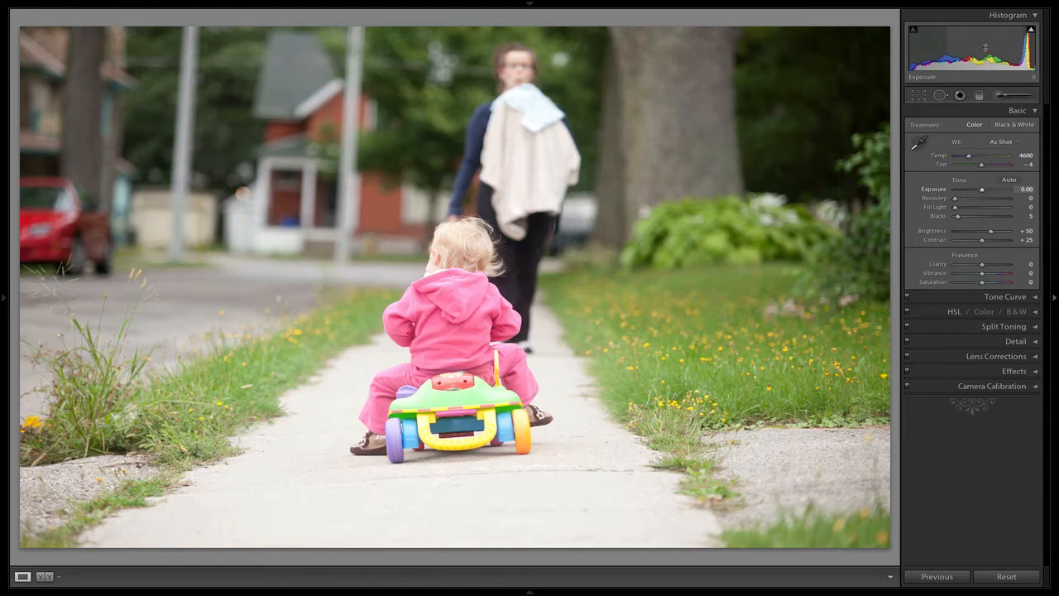
# Step: Lower the photo's Exposure to -0.70 and straighten it with a crop angle of -2.15
pyautogui.moveTo(985, 51); pyautogui.dragTo(975, 51)
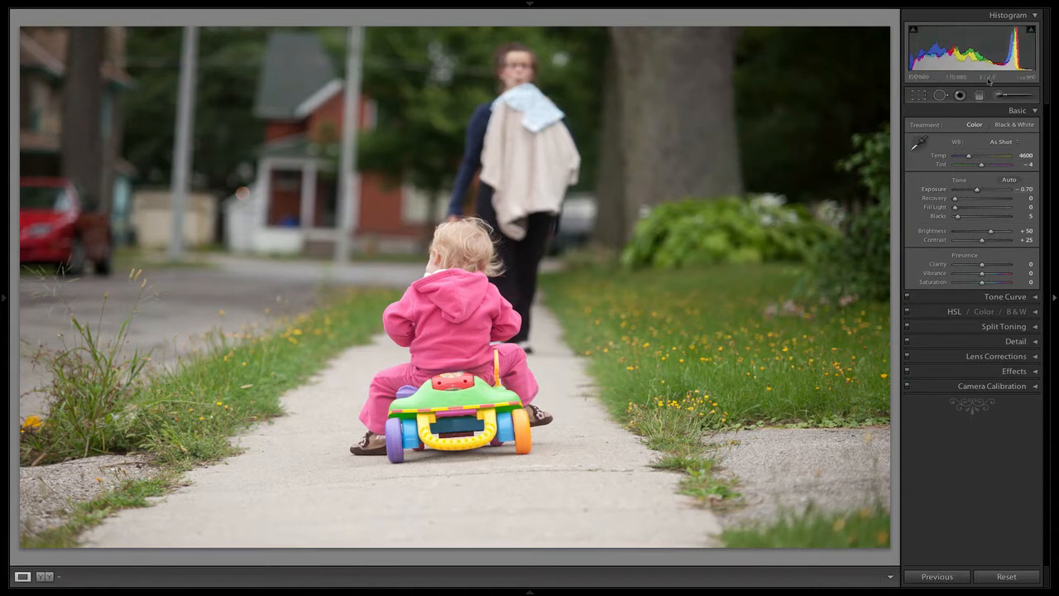
pyautogui.click(920, 97)
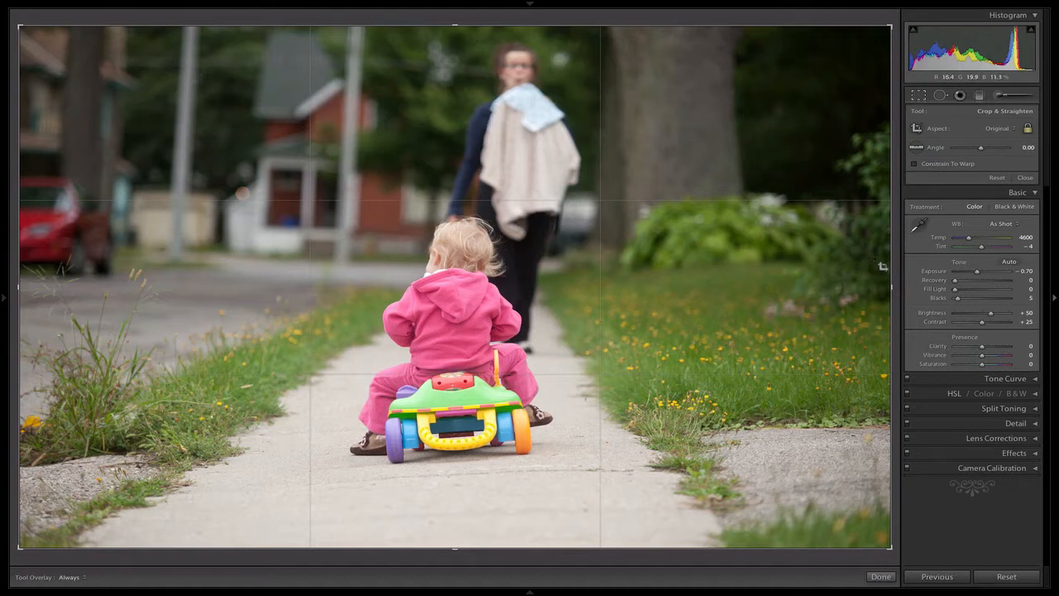
pyautogui.moveTo(895, 264); pyautogui.dragTo(895, 266)
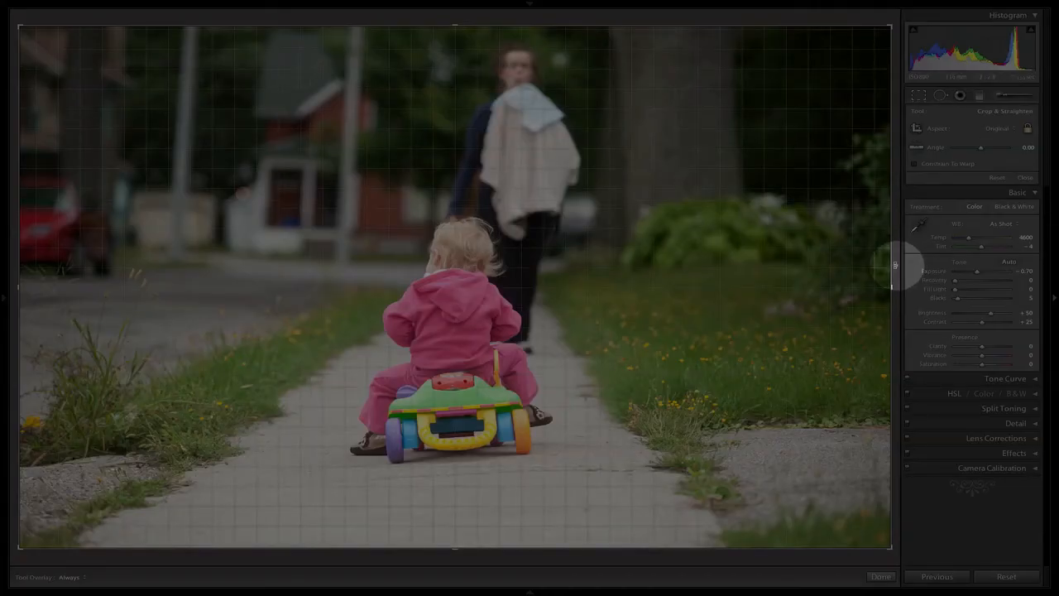
pyautogui.moveTo(895, 265); pyautogui.dragTo(891, 250)
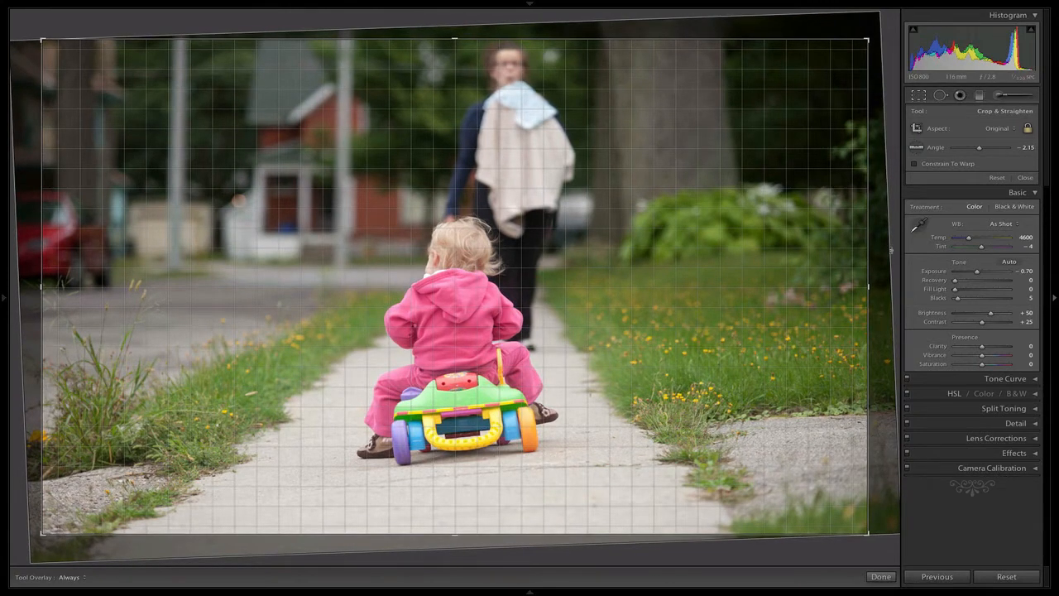
pyautogui.moveTo(892, 250); pyautogui.dragTo(892, 250)
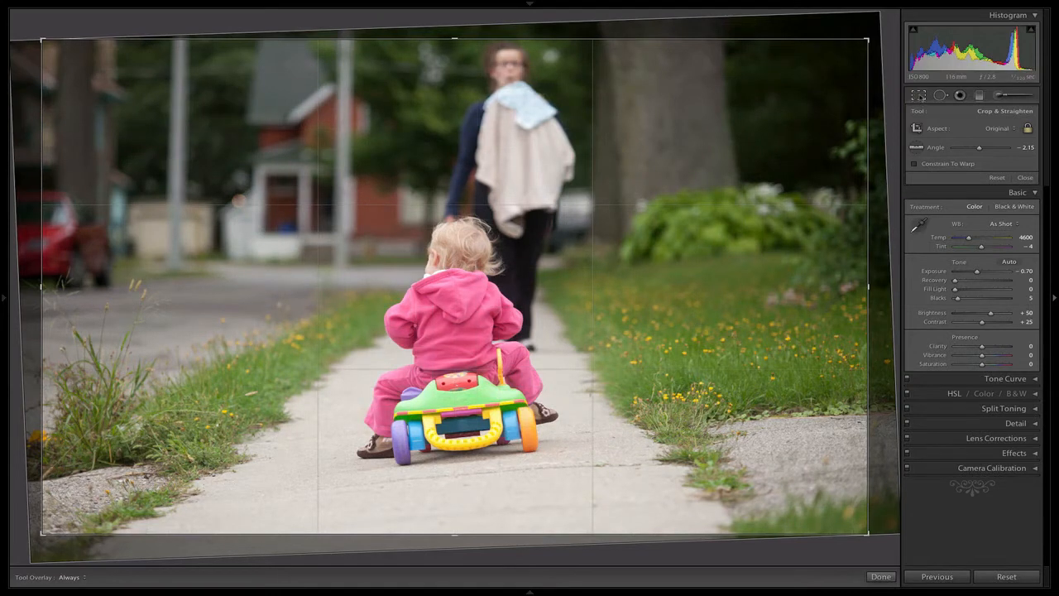
pyautogui.press('r')
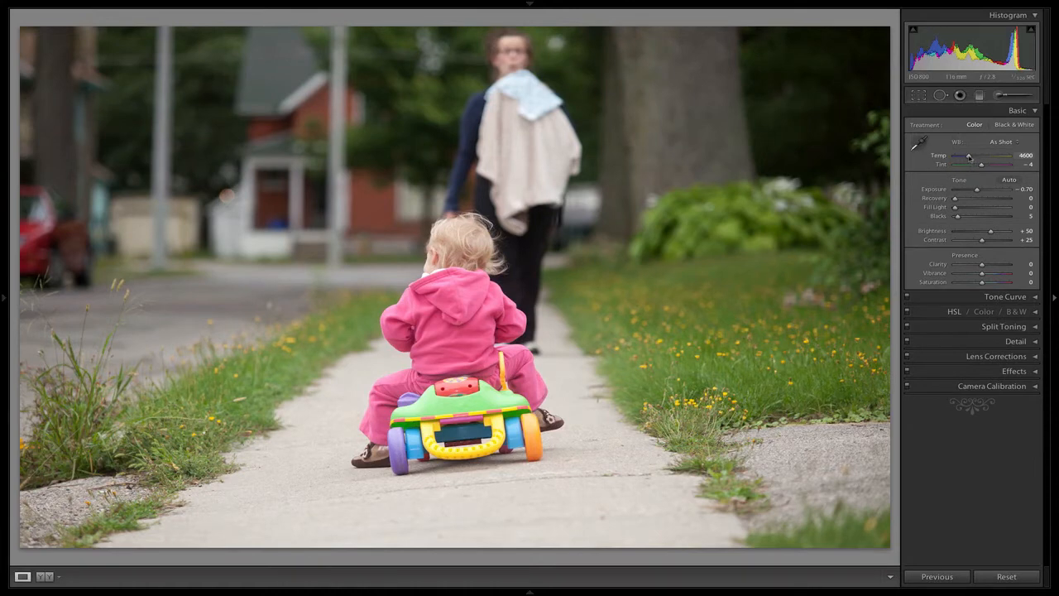
# Step: Warm the photo's white balance to a Temp of 5163
pyautogui.moveTo(969, 156)
pyautogui.mouseDown()
pyautogui.moveTo(956, 157)
pyautogui.moveTo(1008, 163)
pyautogui.moveTo(954, 164)
pyautogui.mouseUp()
pyautogui.moveTo(970, 157); pyautogui.dragTo(973, 157)
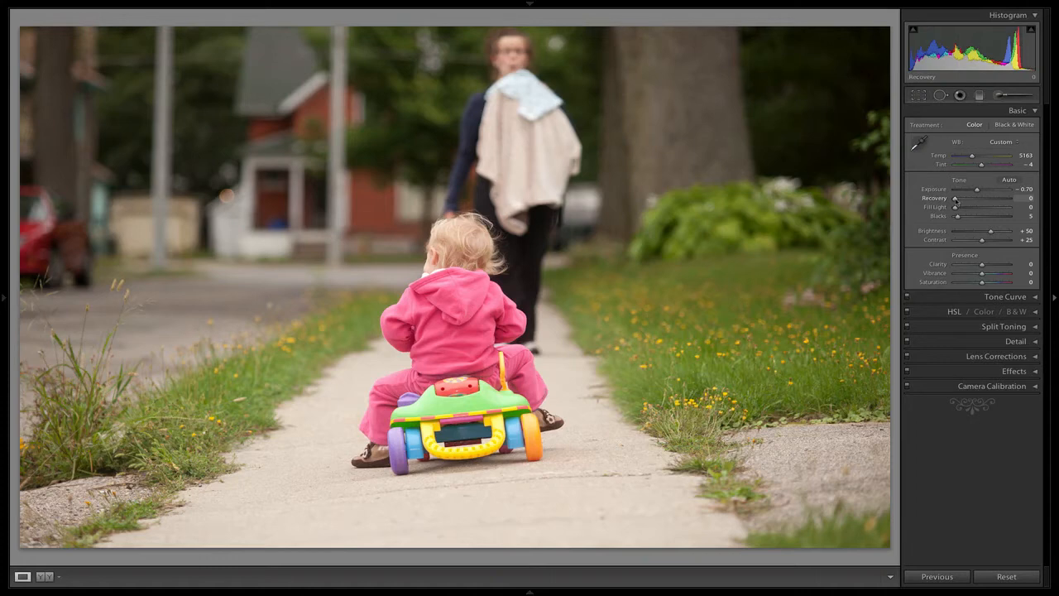
# Step: Try out Recovery, stronger Blacks and a Contrast of +56, and restore Blacks and Contrast to their defaults
pyautogui.moveTo(955, 199); pyautogui.dragTo(958, 200)
pyautogui.moveTo(1038, 204); pyautogui.dragTo(986, 221)
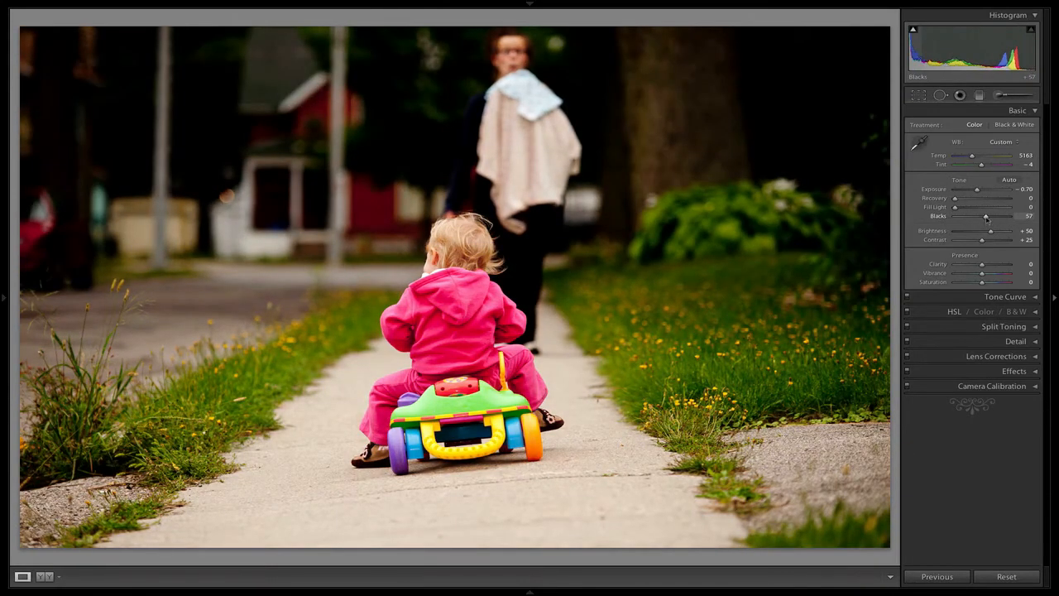
pyautogui.doubleClick(986, 218)
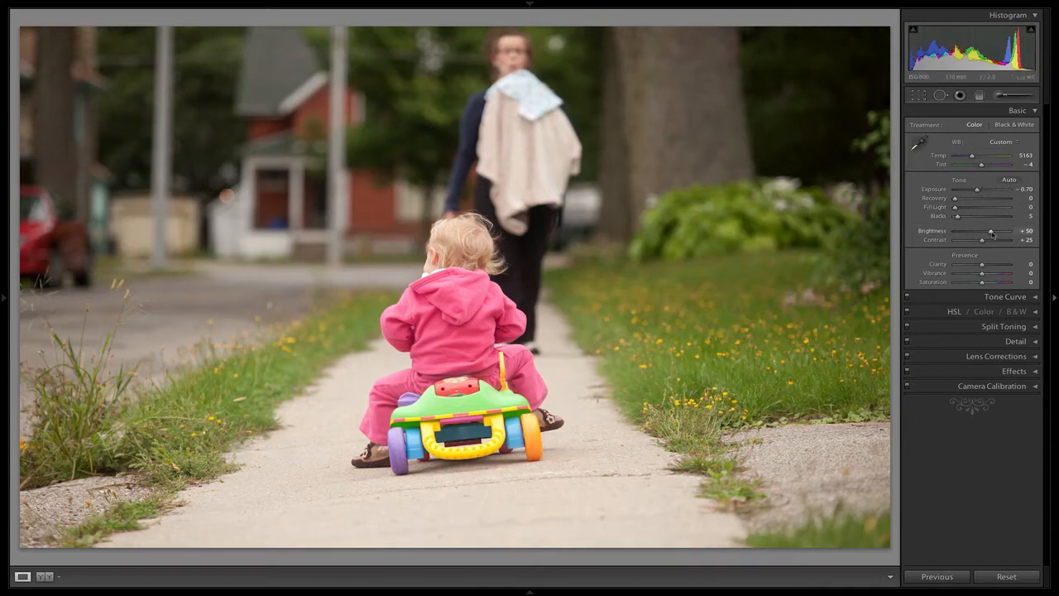
pyautogui.moveTo(993, 233); pyautogui.dragTo(976, 216)
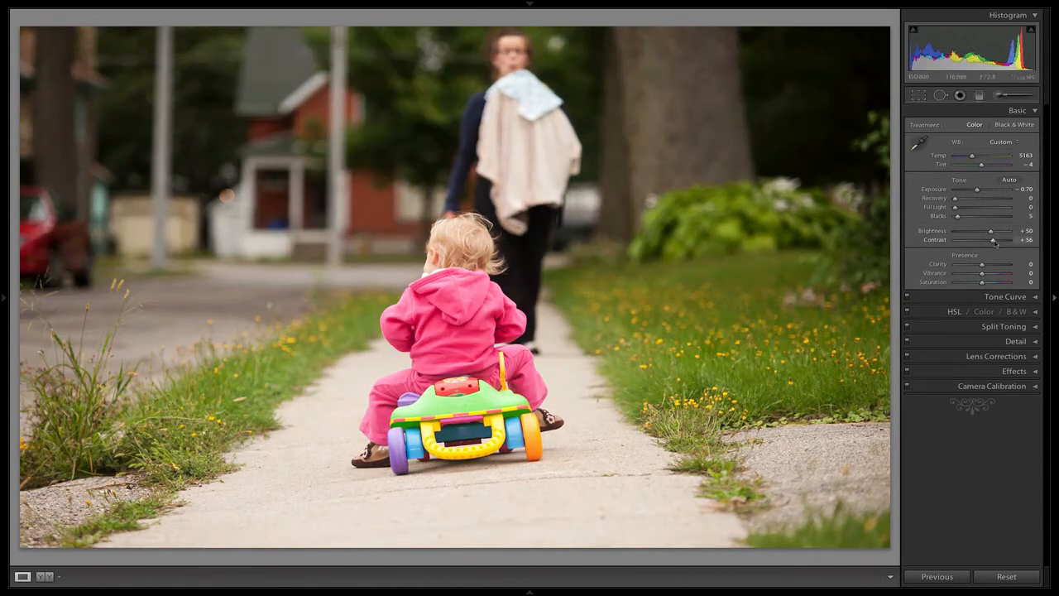
pyautogui.doubleClick(996, 241)
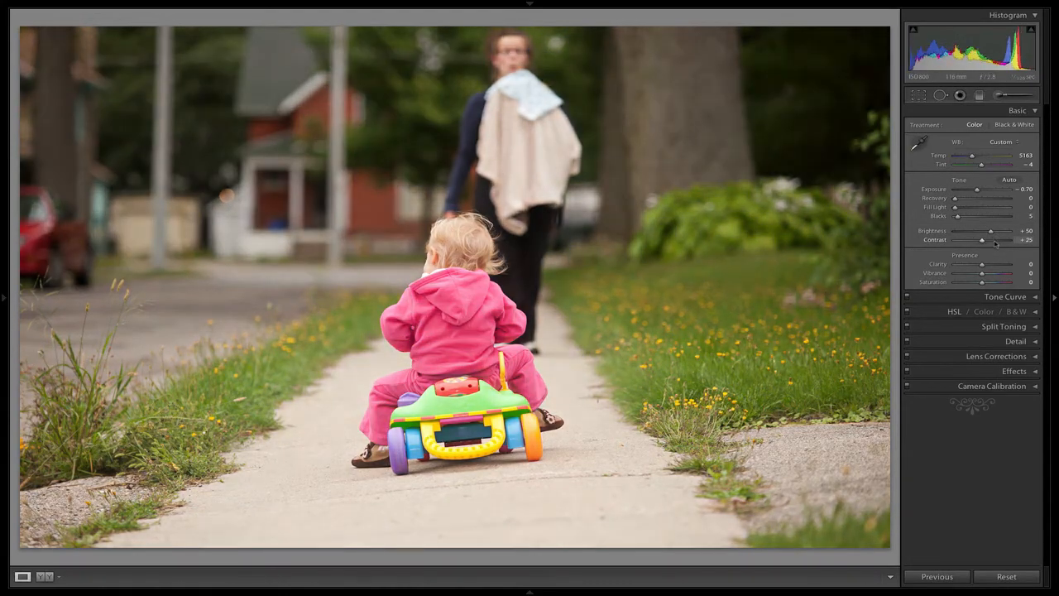
# Step: Try extreme values such as Exposure -4.00, Fill Light 89, Temp 43878 and Tint +126, and reset all the photo's settings
pyautogui.moveTo(982, 241); pyautogui.dragTo(951, 192)
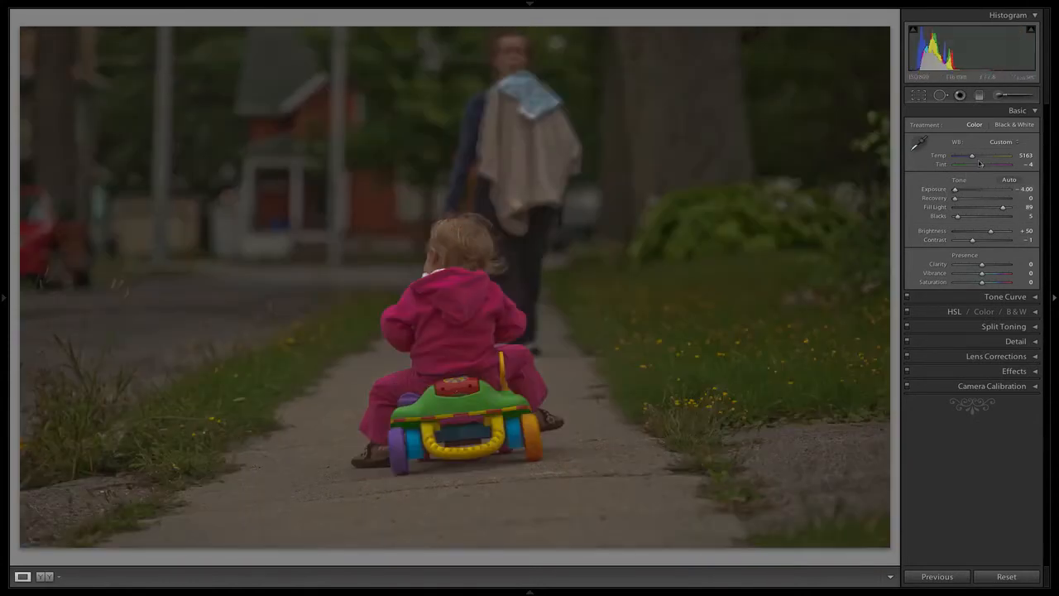
pyautogui.moveTo(973, 156); pyautogui.dragTo(1006, 166)
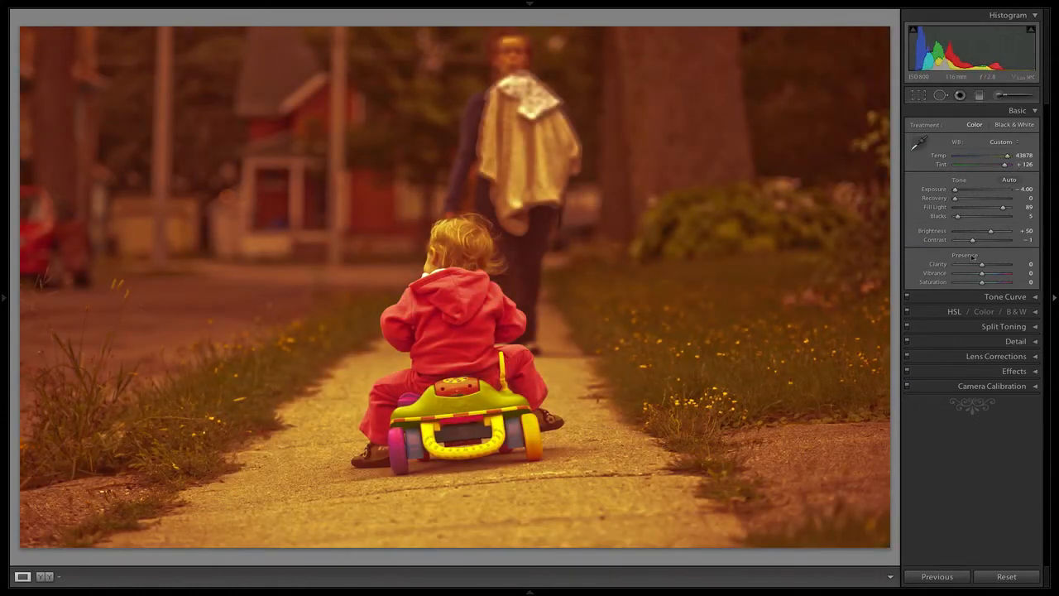
pyautogui.click(1006, 577)
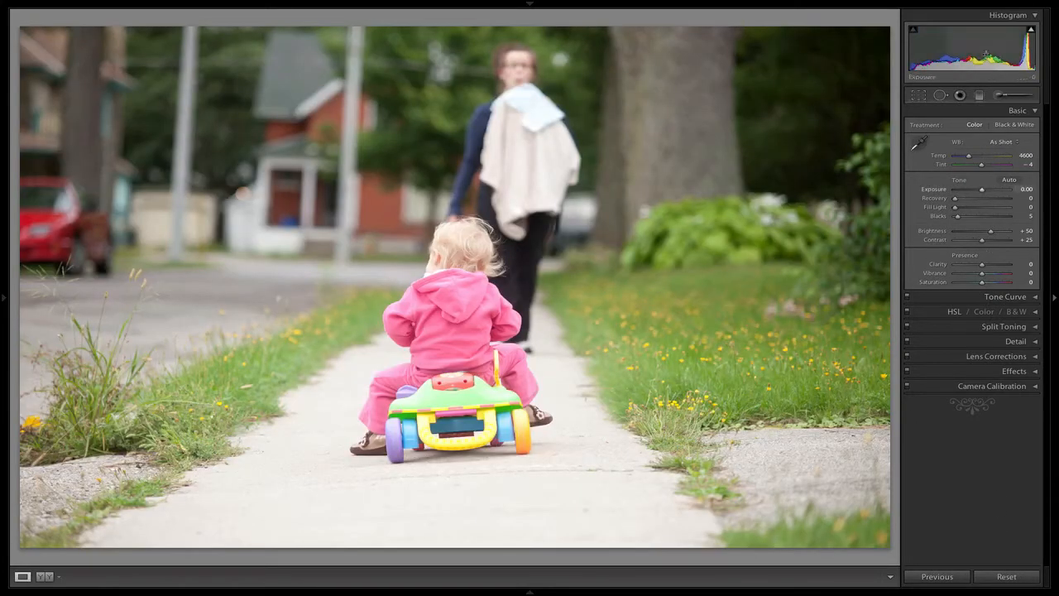
# Step: Lower the photo's Exposure to -0.62 and straighten it with a crop angle of -2.62
pyautogui.moveTo(990, 55); pyautogui.dragTo(979, 59)
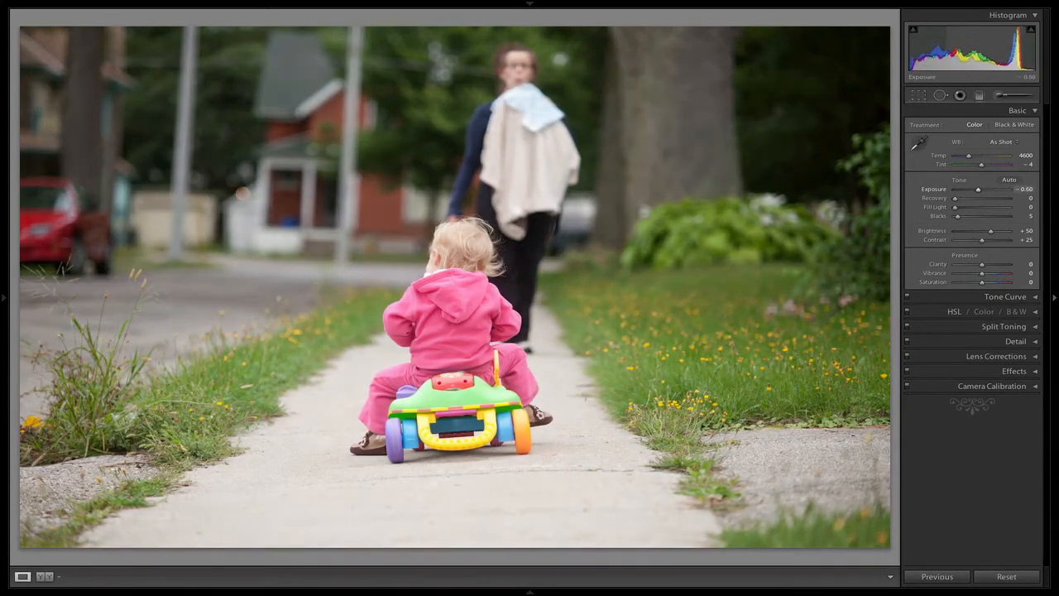
pyautogui.click(918, 95)
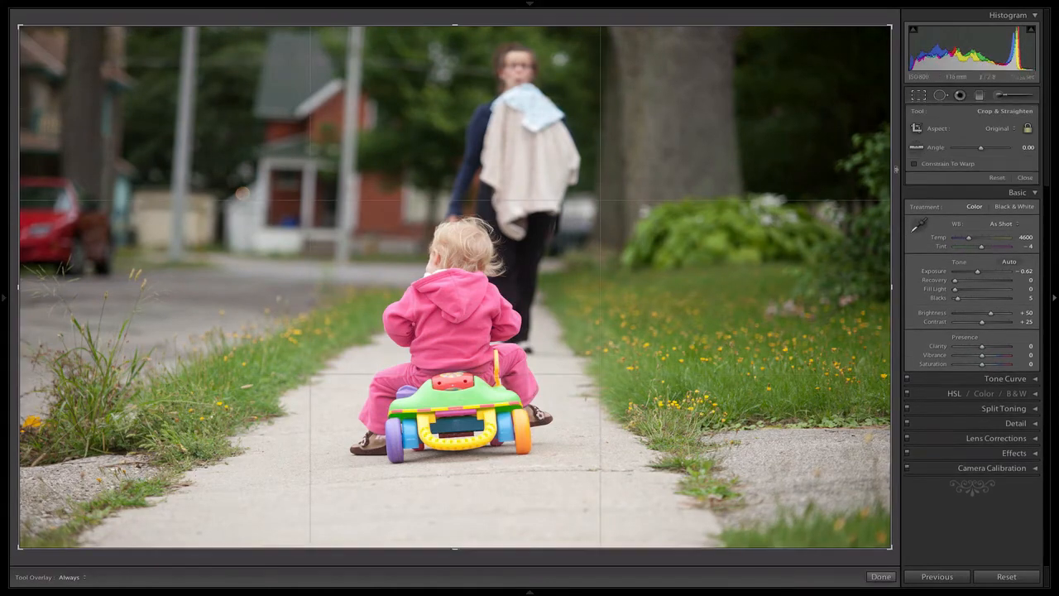
pyautogui.moveTo(897, 163); pyautogui.dragTo(897, 150)
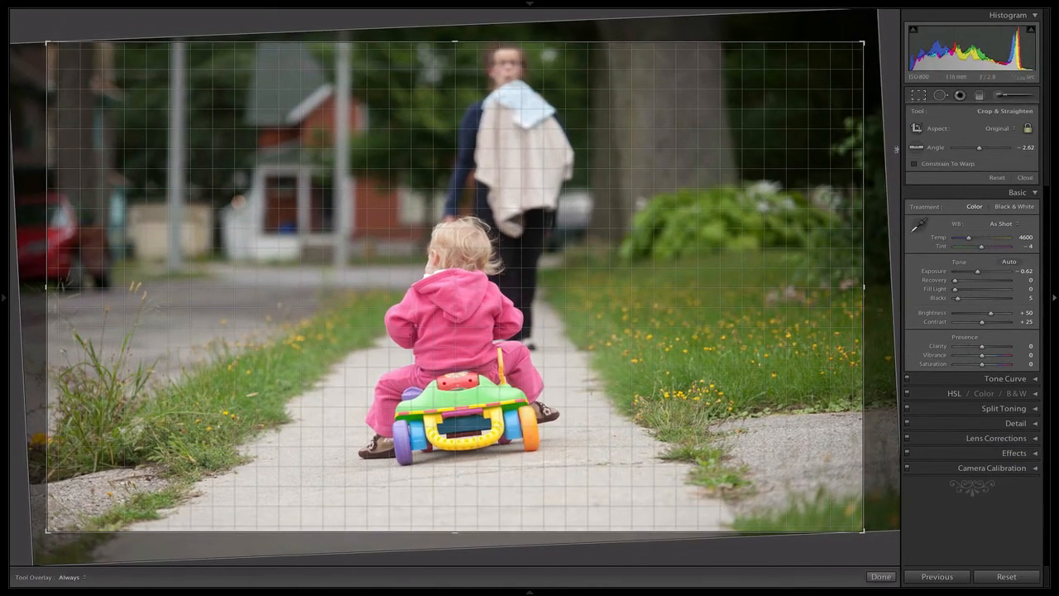
pyautogui.press('Return')
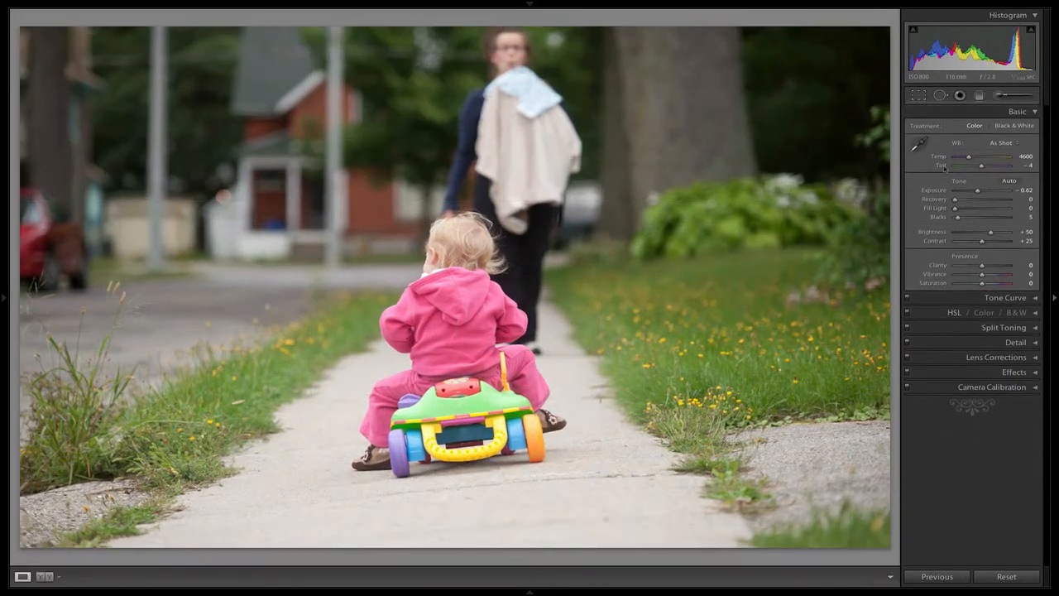
# Step: Warm the photo to a Temp of 4959 and set Clarity to +33 and Vibrance to +20, leaving Saturation at 0
pyautogui.moveTo(970, 156); pyautogui.dragTo(972, 157)
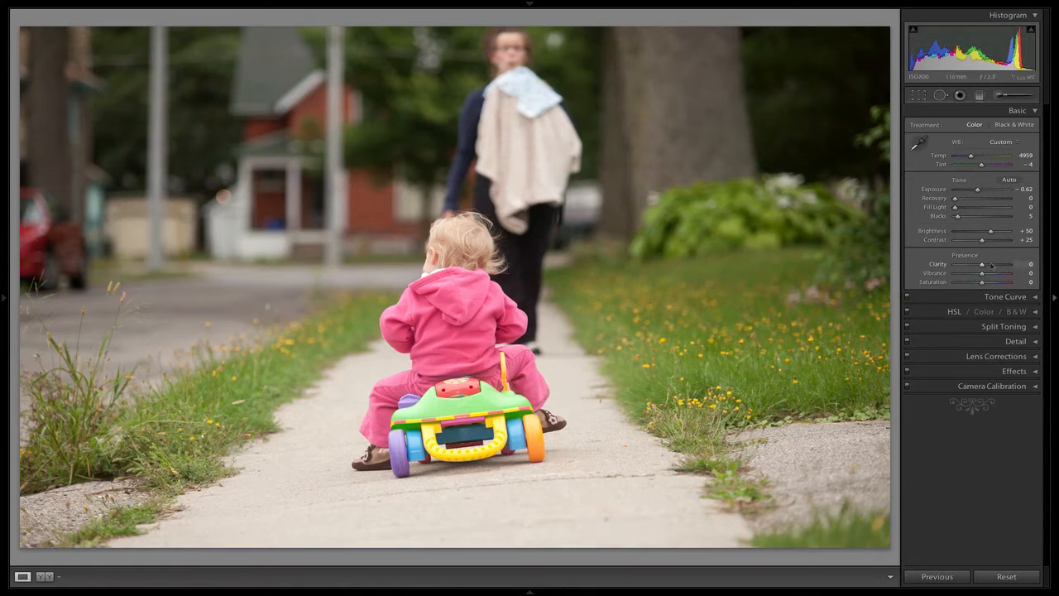
pyautogui.moveTo(984, 265); pyautogui.dragTo(842, 294)
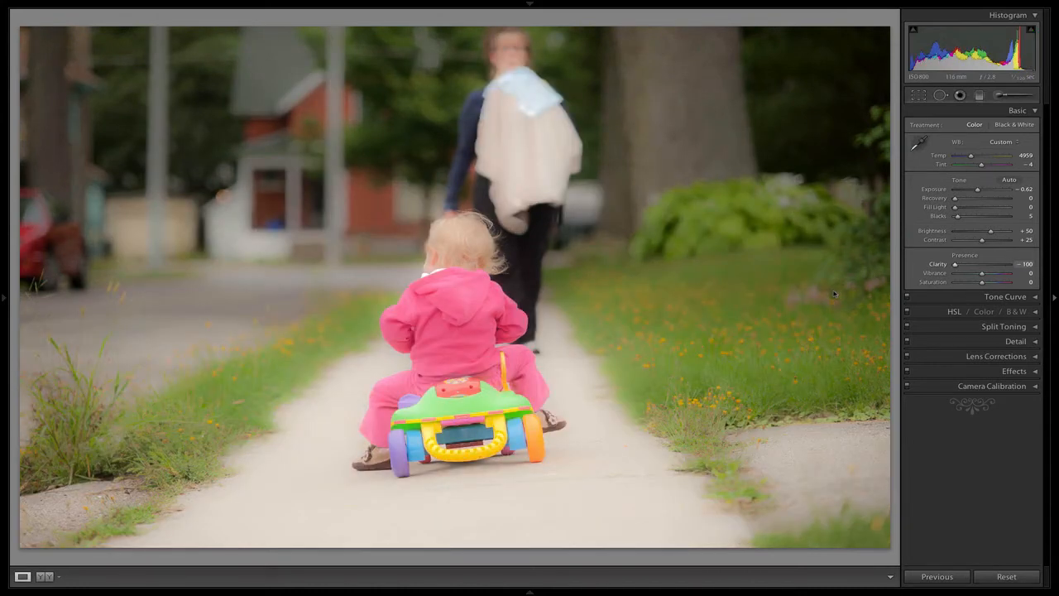
pyautogui.moveTo(971, 288); pyautogui.dragTo(998, 274)
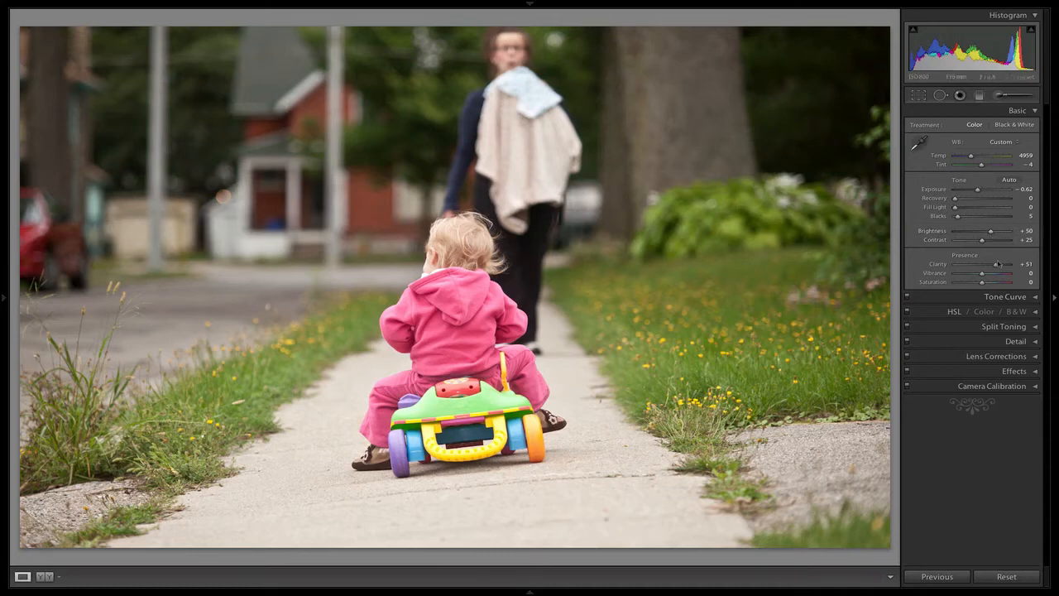
pyautogui.moveTo(998, 265)
pyautogui.mouseDown()
pyautogui.moveTo(975, 267)
pyautogui.moveTo(989, 273)
pyautogui.mouseUp()
pyautogui.moveTo(983, 276)
pyautogui.mouseDown()
pyautogui.moveTo(964, 277)
pyautogui.moveTo(987, 282)
pyautogui.mouseUp()
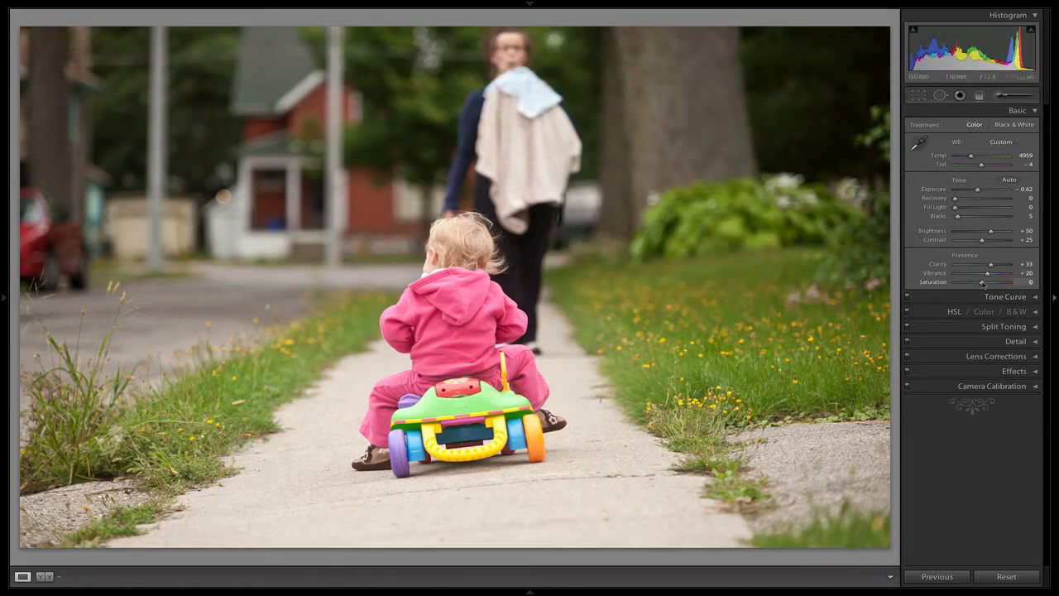
pyautogui.moveTo(982, 284)
pyautogui.mouseDown()
pyautogui.moveTo(1001, 284)
pyautogui.moveTo(956, 284)
pyautogui.moveTo(1003, 284)
pyautogui.moveTo(994, 284)
pyautogui.mouseUp()
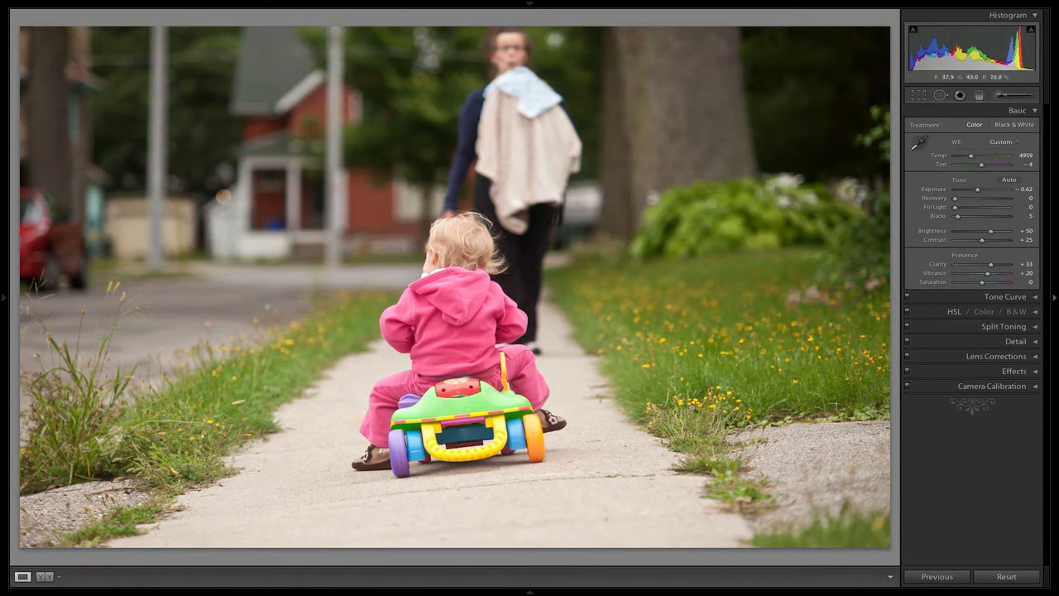
# Step: Reset all the photo's develop settings and undo that reset
pyautogui.click(1002, 577)
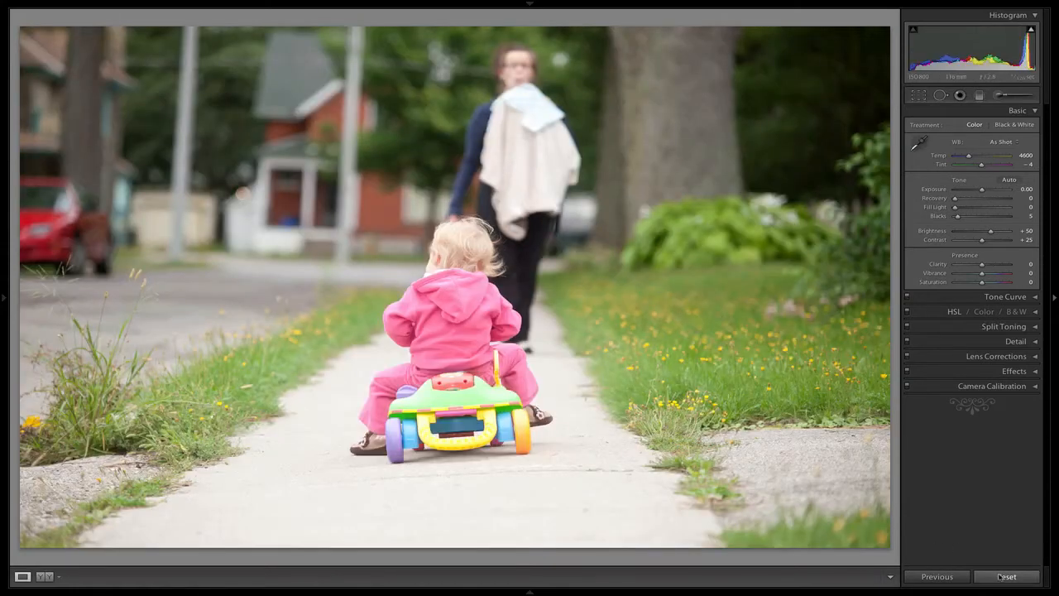
pyautogui.moveTo(140, 3)
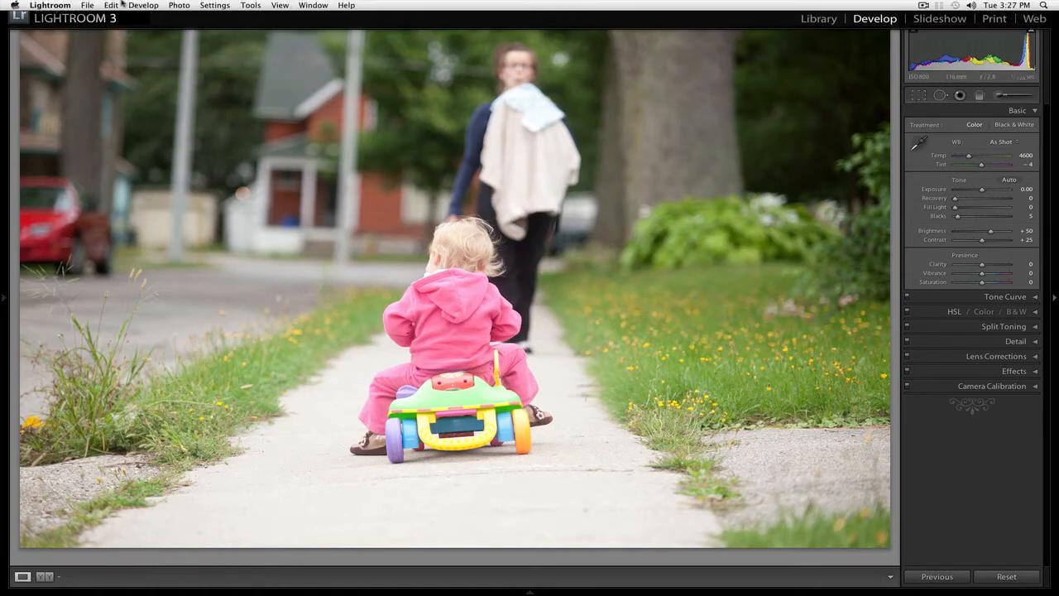
pyautogui.click(118, 4)
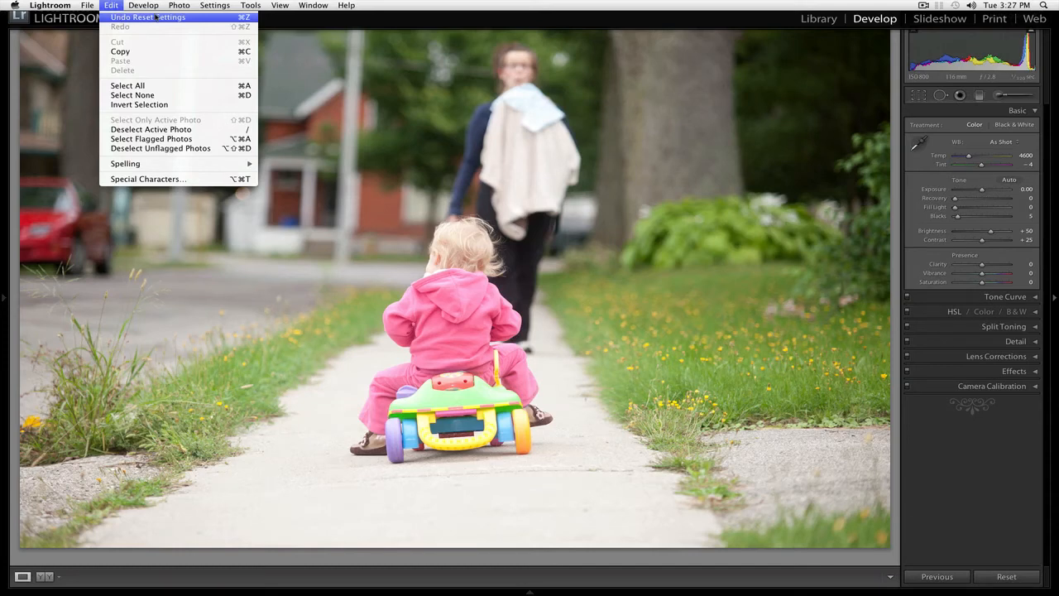
pyautogui.click(156, 17)
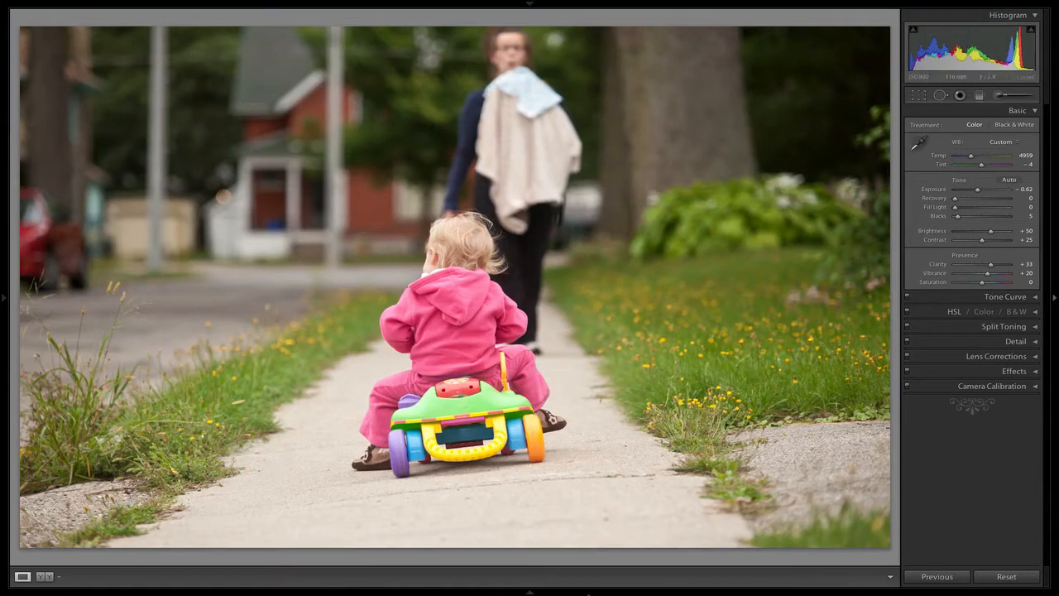
# Step: Open the second flagged photo, with the child sitting on the sidewalk, and lower its Exposure to -0.66
pyautogui.moveTo(588, 593)
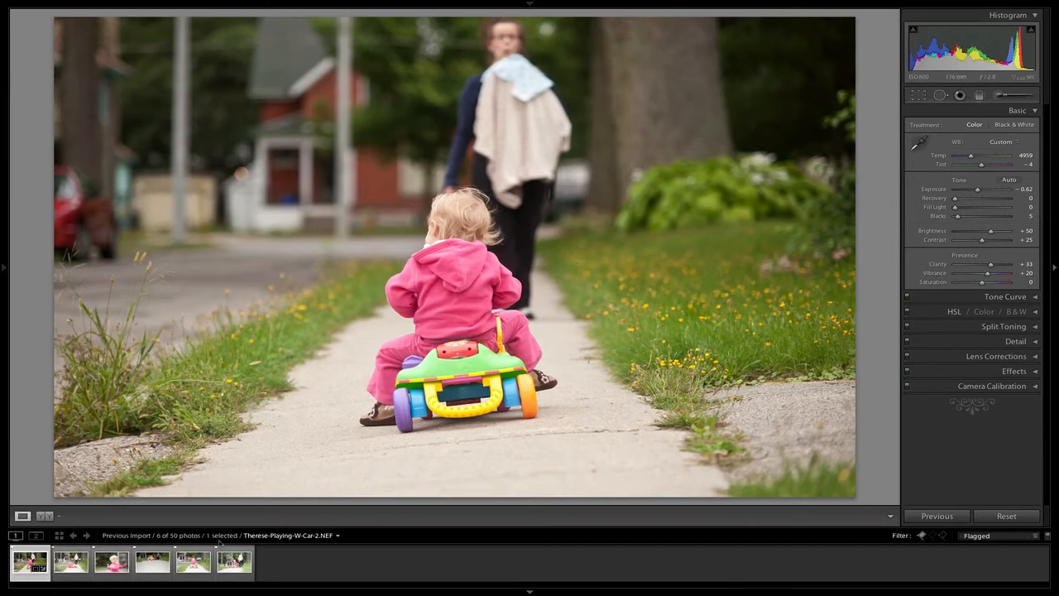
pyautogui.click(71, 563)
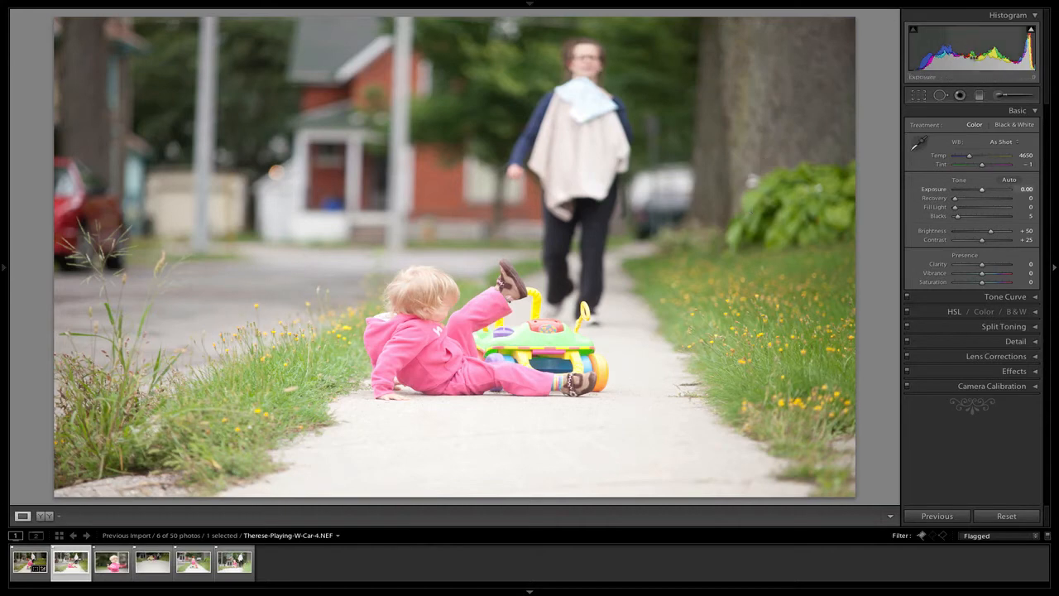
pyautogui.moveTo(1010, 49); pyautogui.dragTo(981, 48)
# Step: Straighten the photo with a crop angle of -0.77 and crop it tighter, trimming the street side and the foreground
pyautogui.click(920, 96)
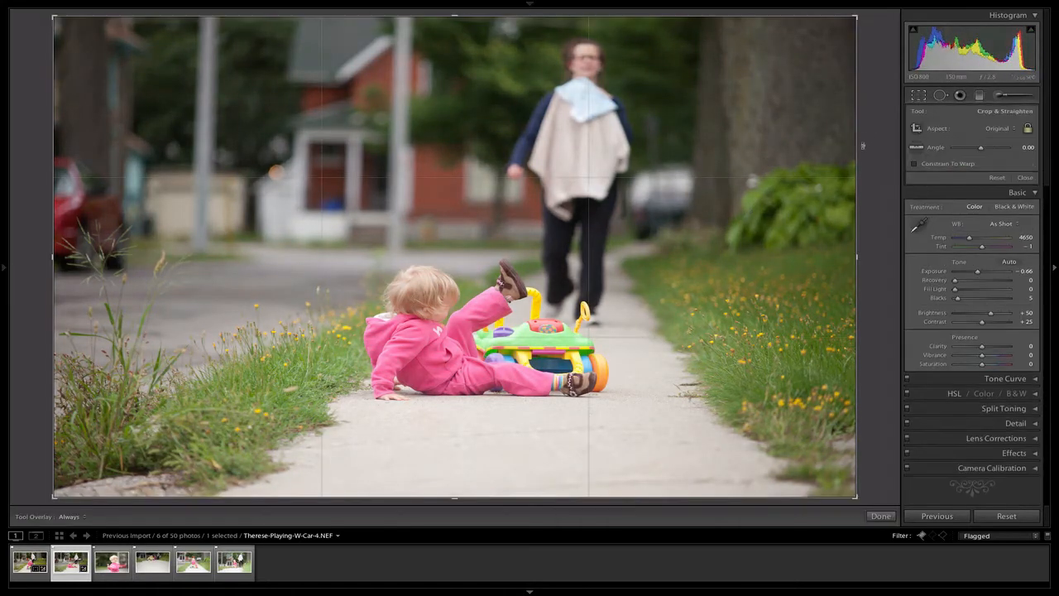
pyautogui.moveTo(865, 149); pyautogui.dragTo(866, 140)
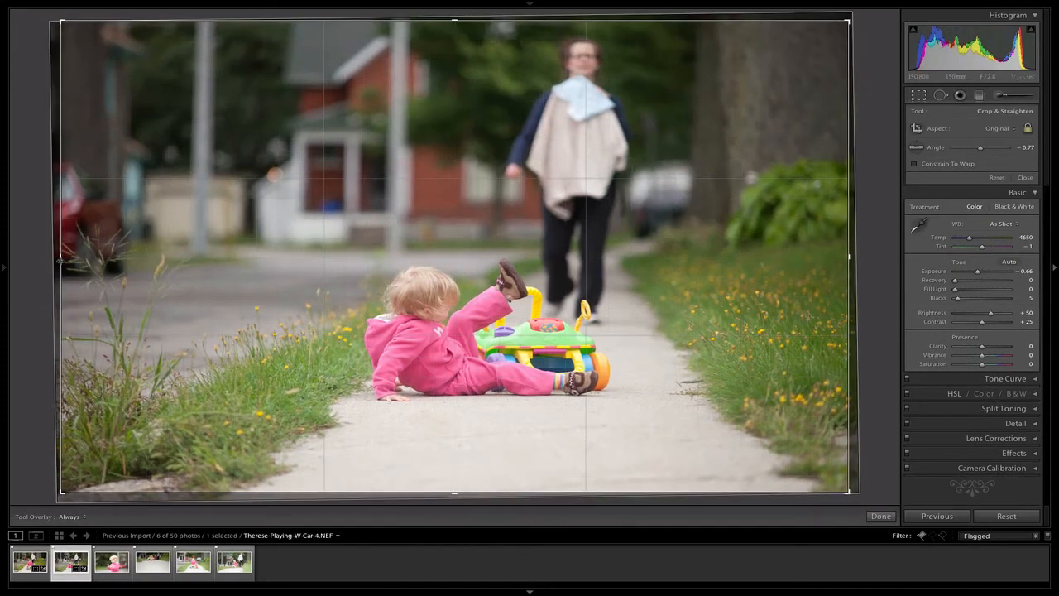
pyautogui.moveTo(62, 261); pyautogui.dragTo(161, 263)
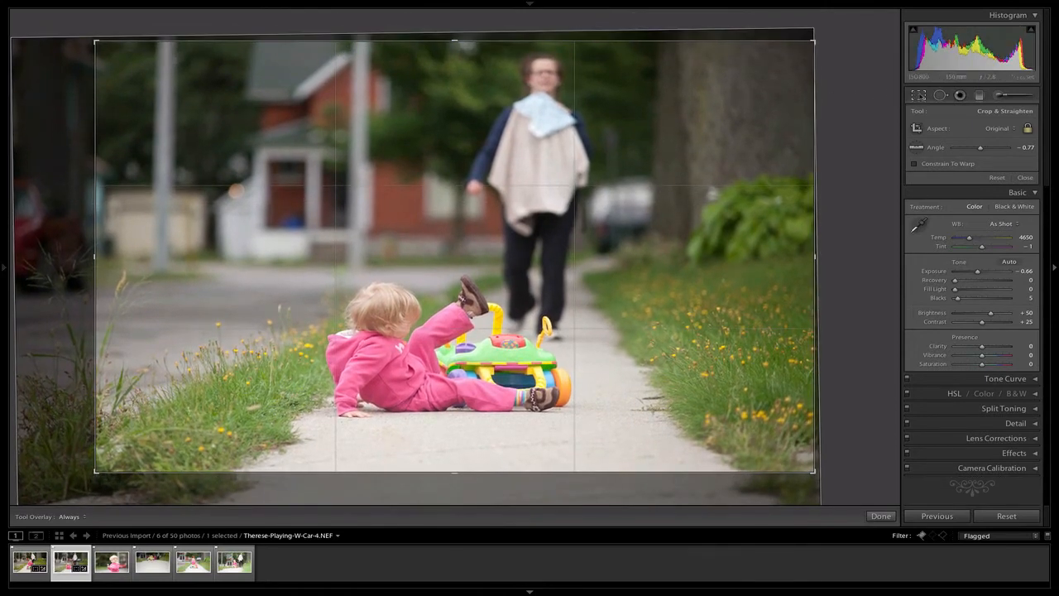
pyautogui.click(921, 97)
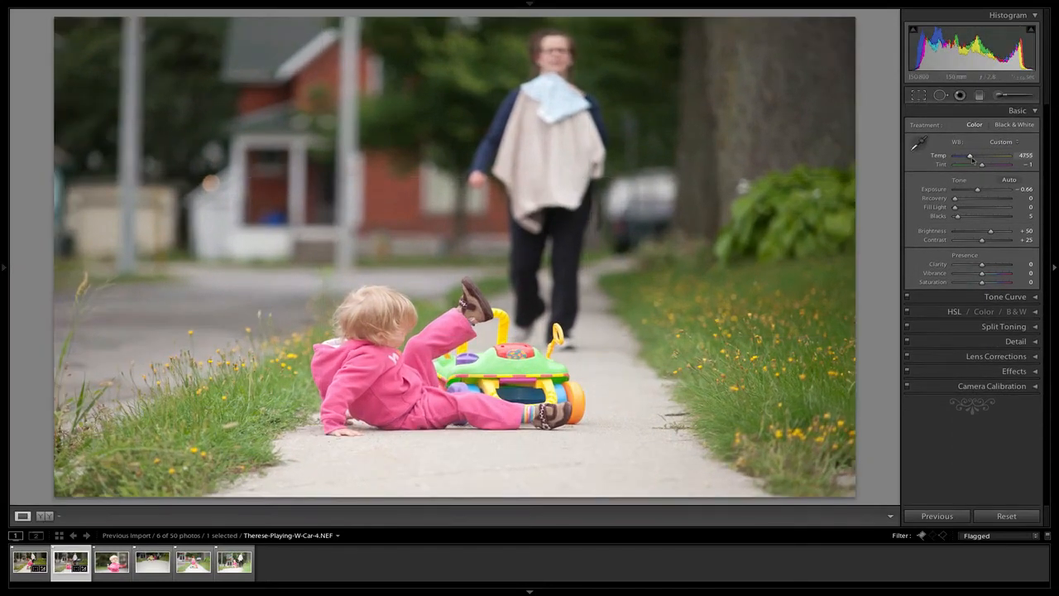
# Step: Warm the photo to a Temp of 5061 and set Vibrance to +18, Saturation to -4 and Contrast to +54
pyautogui.moveTo(971, 156); pyautogui.dragTo(972, 157)
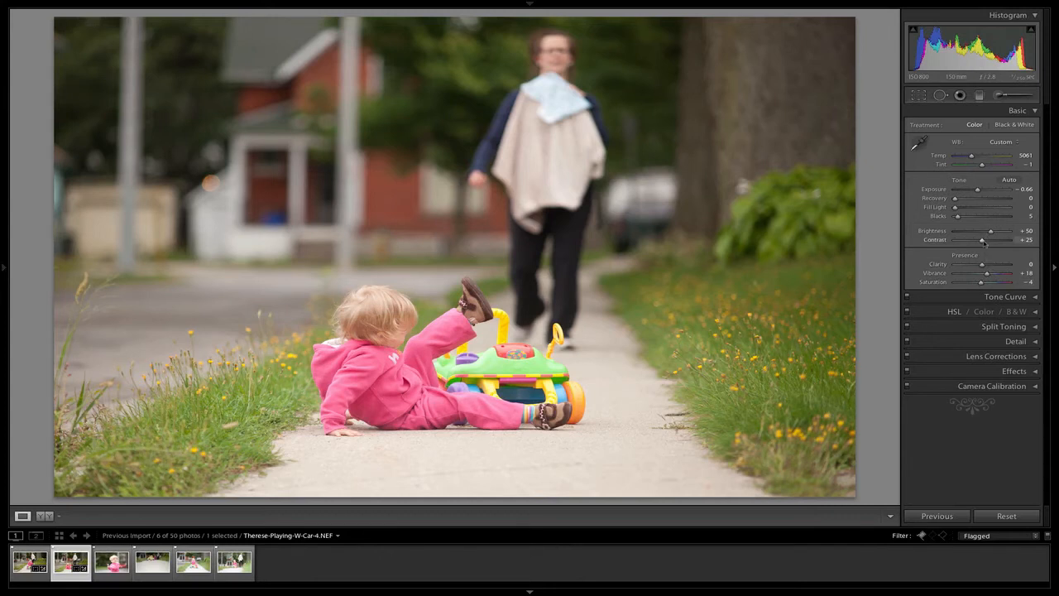
pyautogui.moveTo(987, 243); pyautogui.dragTo(994, 243)
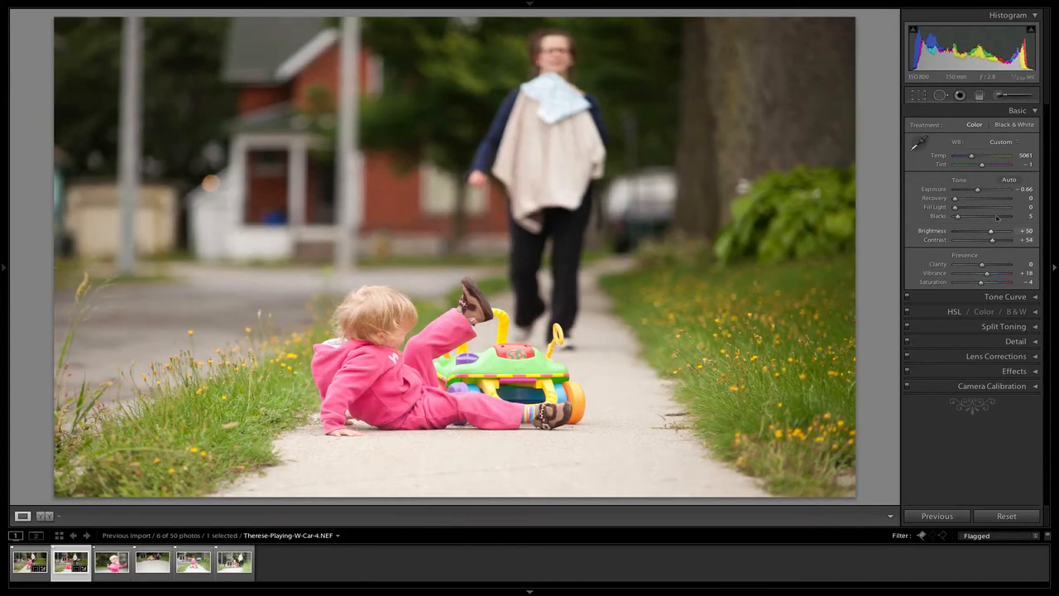
# Step: Lower the third flagged photo's Exposure to -0.76 and crop it tighter so the child with the dandelion sits right of centre
pyautogui.click(116, 565)
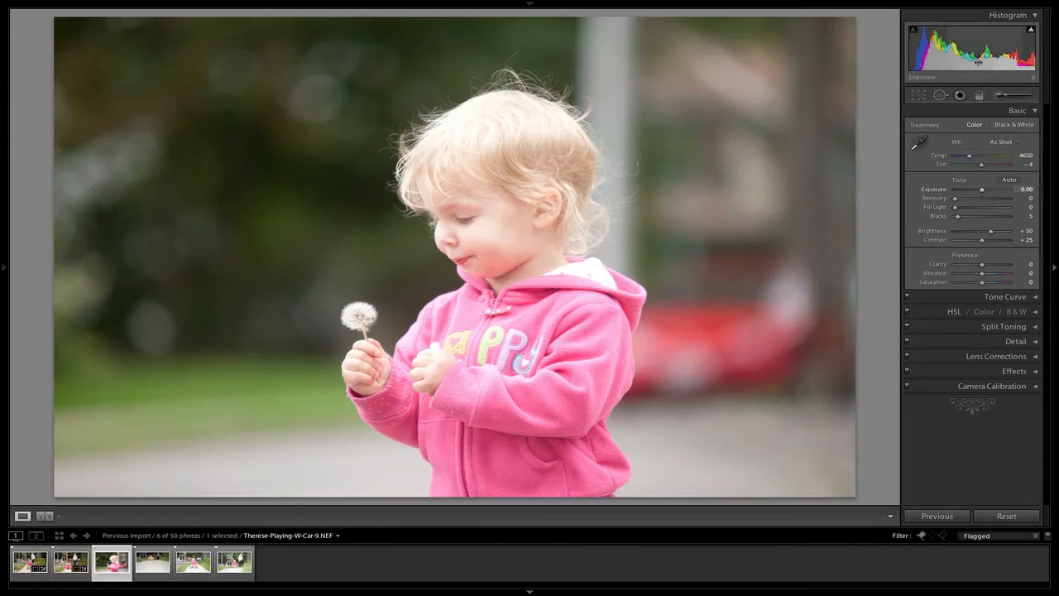
pyautogui.moveTo(980, 61); pyautogui.dragTo(968, 62)
pyautogui.click(917, 94)
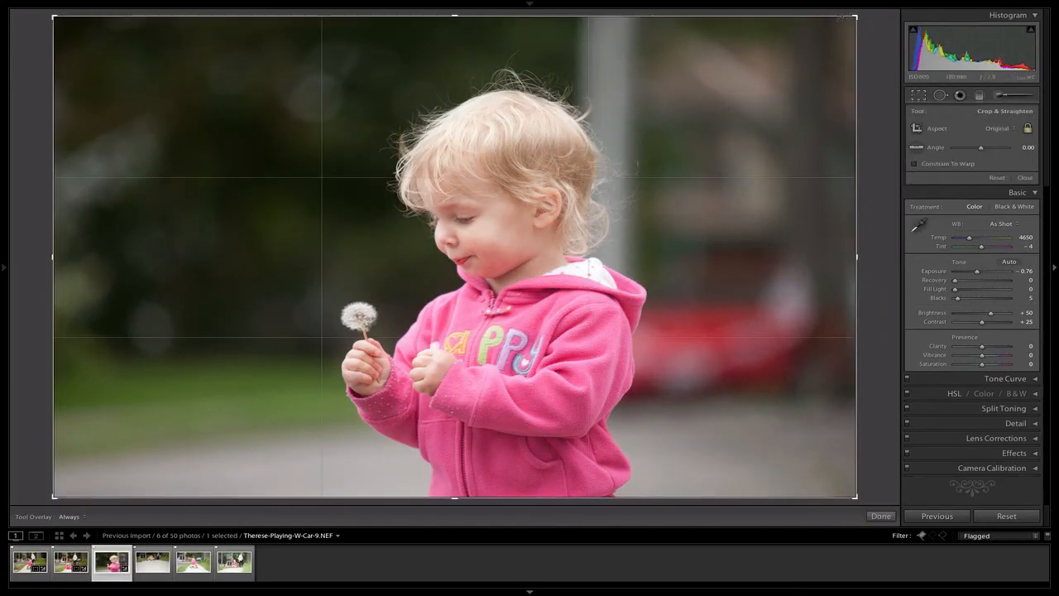
pyautogui.moveTo(855, 17); pyautogui.dragTo(793, 55)
pyautogui.moveTo(710, 149); pyautogui.dragTo(667, 265)
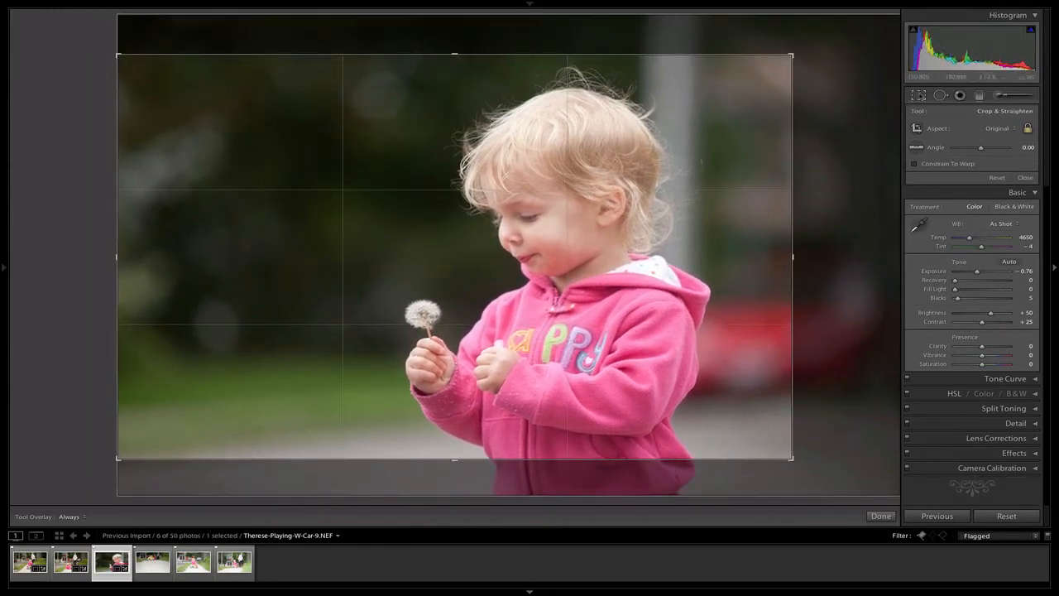
pyautogui.click(919, 95)
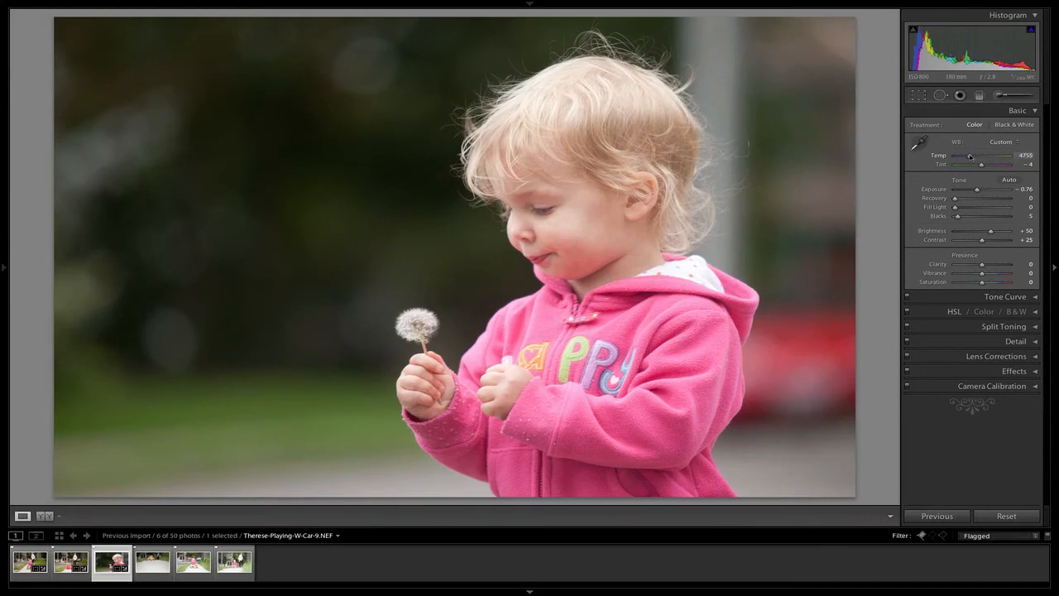
# Step: Warm the dandelion photo to a Temp of 5163 and set Vibrance to +18 and Saturation to -10
pyautogui.moveTo(970, 156); pyautogui.dragTo(972, 156)
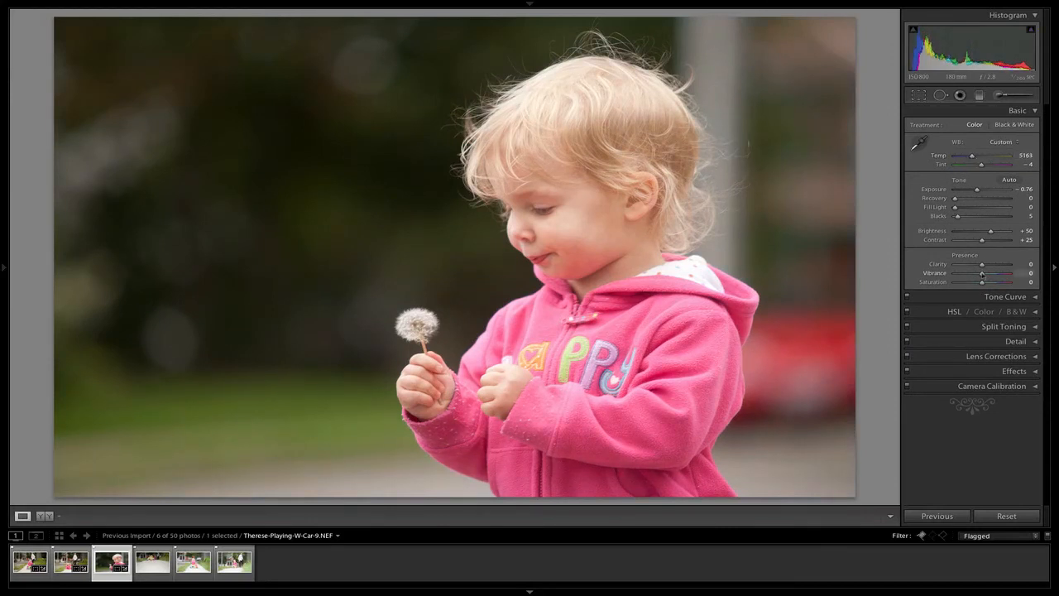
pyautogui.moveTo(986, 275); pyautogui.dragTo(980, 283)
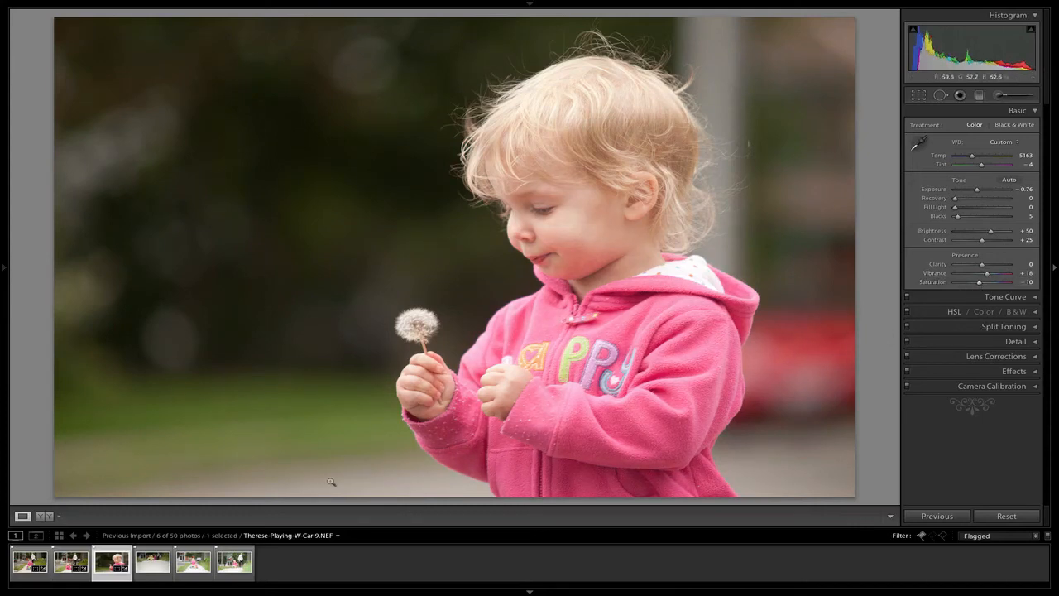
# Step: Crop the fourth flagged photo tighter so the toy car sits in the upper left, leaving a little space beside its wheels
pyautogui.click(142, 566)
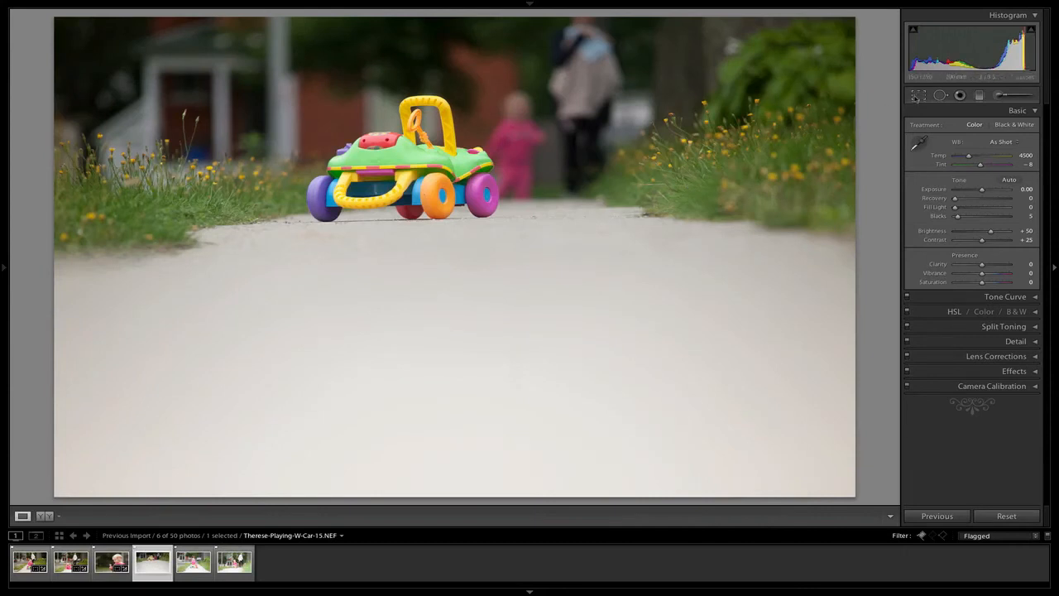
pyautogui.click(917, 96)
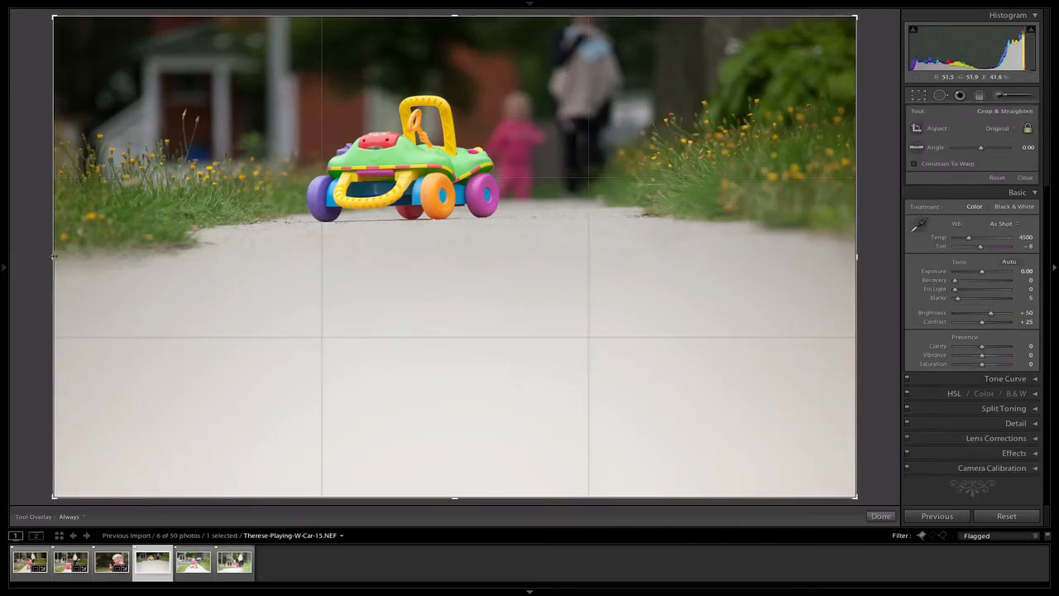
pyautogui.moveTo(52, 256); pyautogui.dragTo(212, 257)
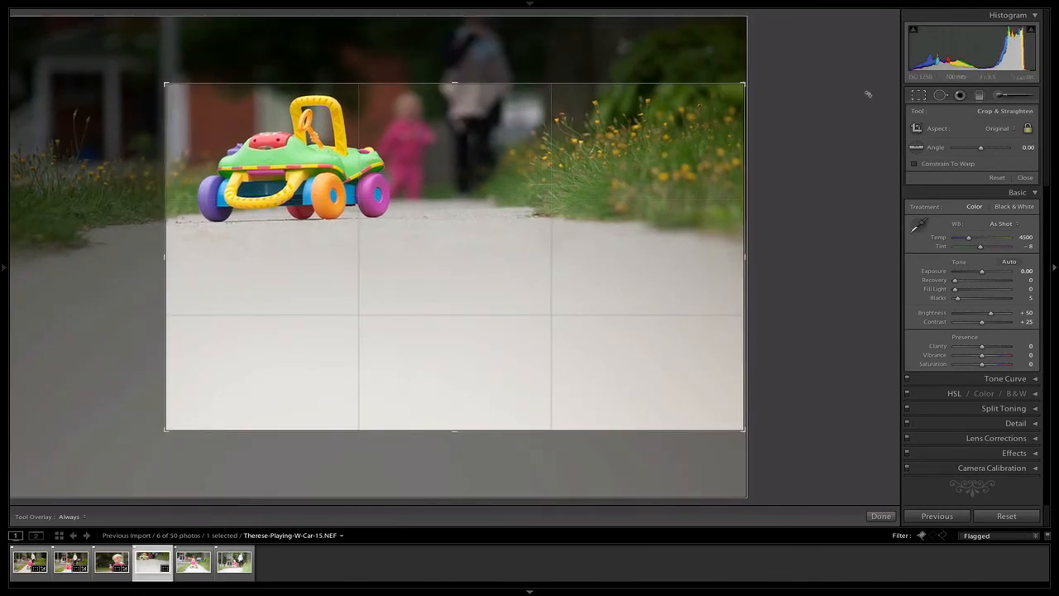
pyautogui.click(924, 98)
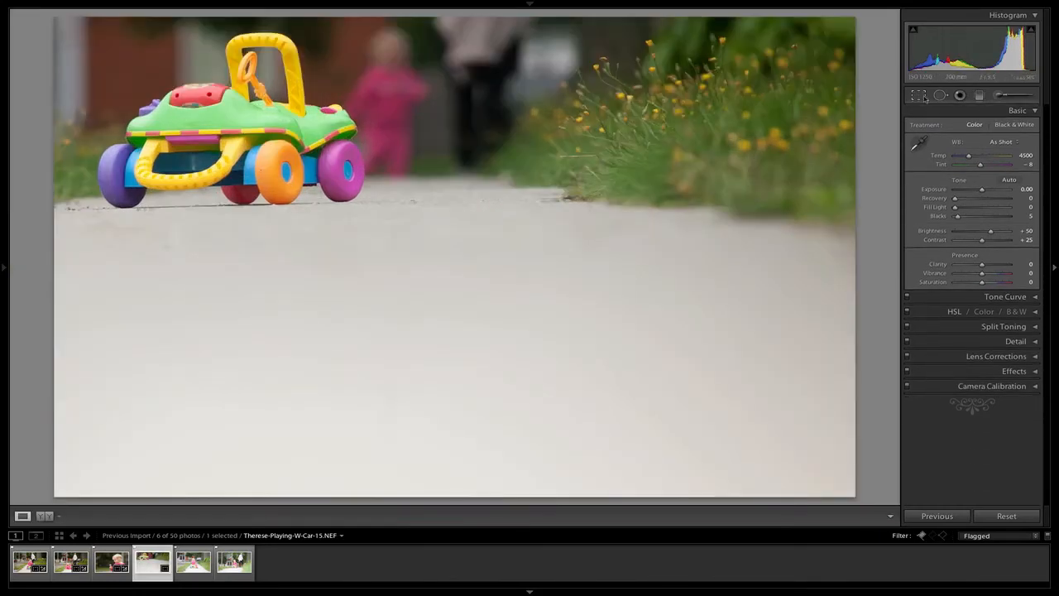
pyautogui.click(923, 97)
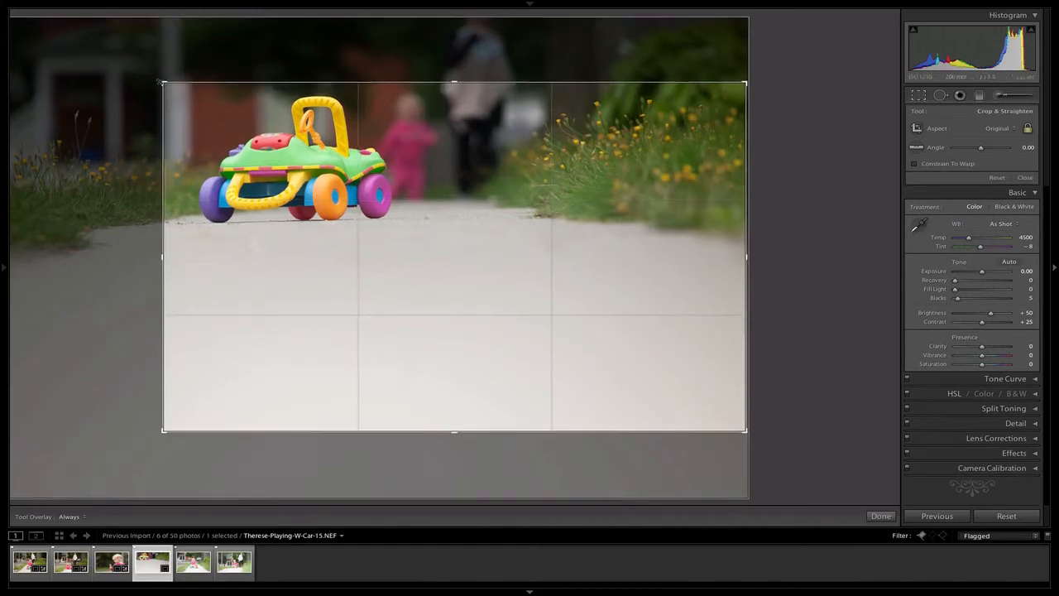
pyautogui.moveTo(160, 80); pyautogui.dragTo(146, 74)
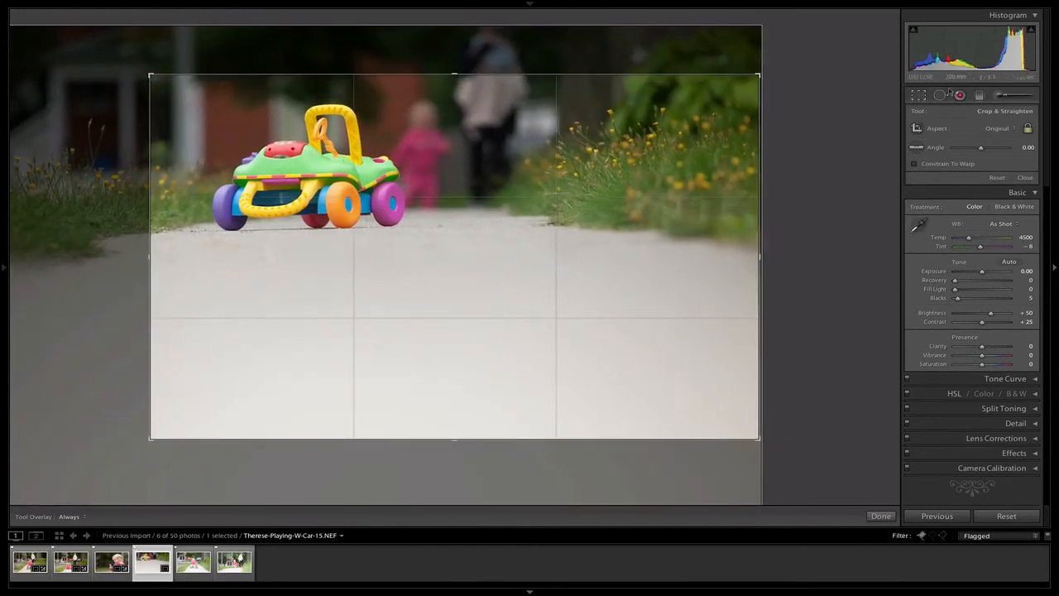
pyautogui.click(920, 96)
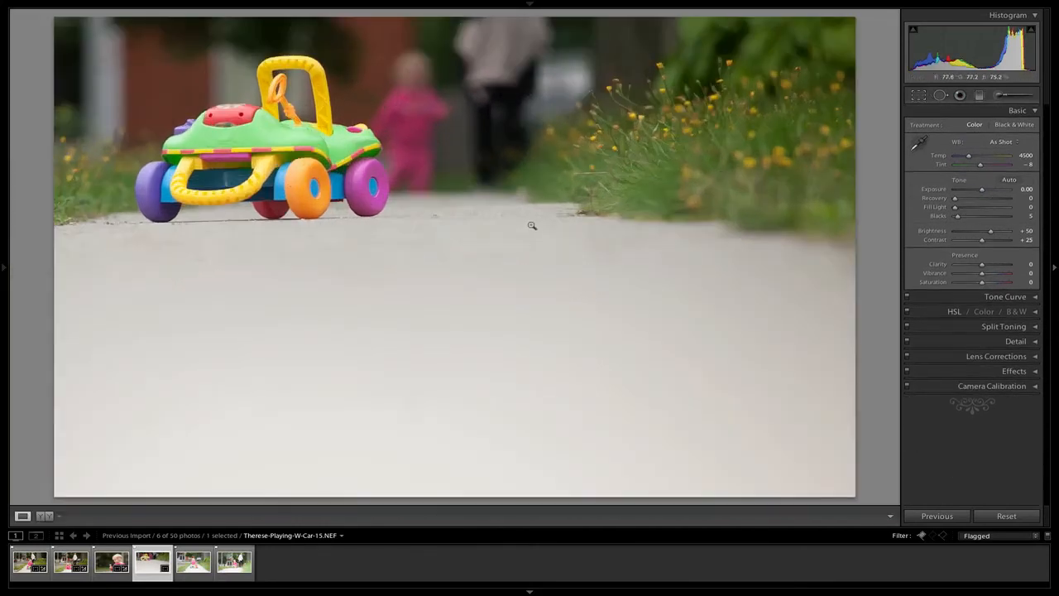
# Step: Set the toy car photo's Exposure to -0.18, Temp to 4857 and Vibrance to +43
pyautogui.moveTo(981, 45); pyautogui.dragTo(976, 45)
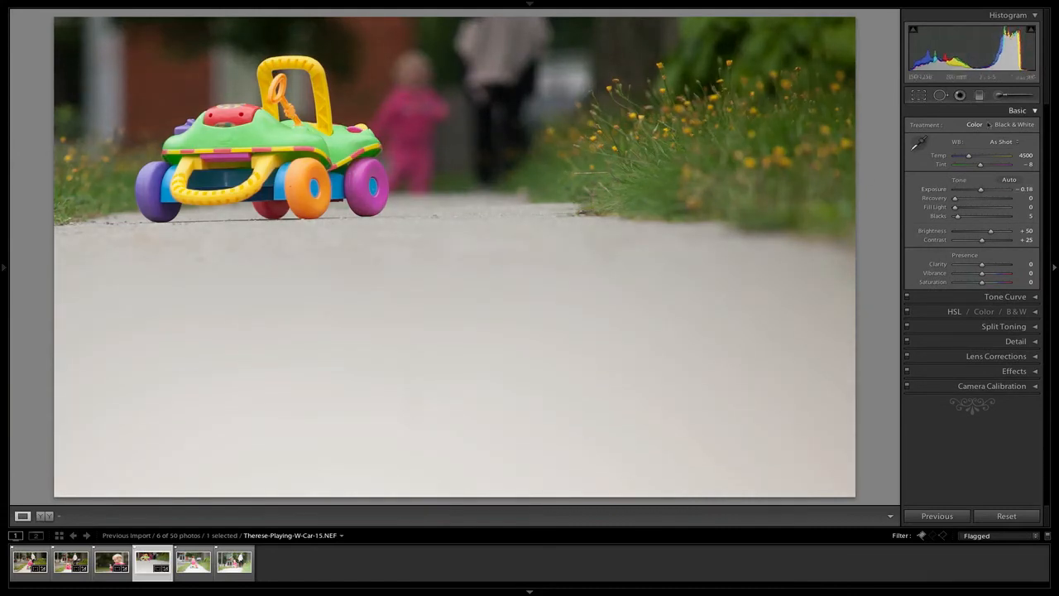
pyautogui.moveTo(969, 156); pyautogui.dragTo(971, 156)
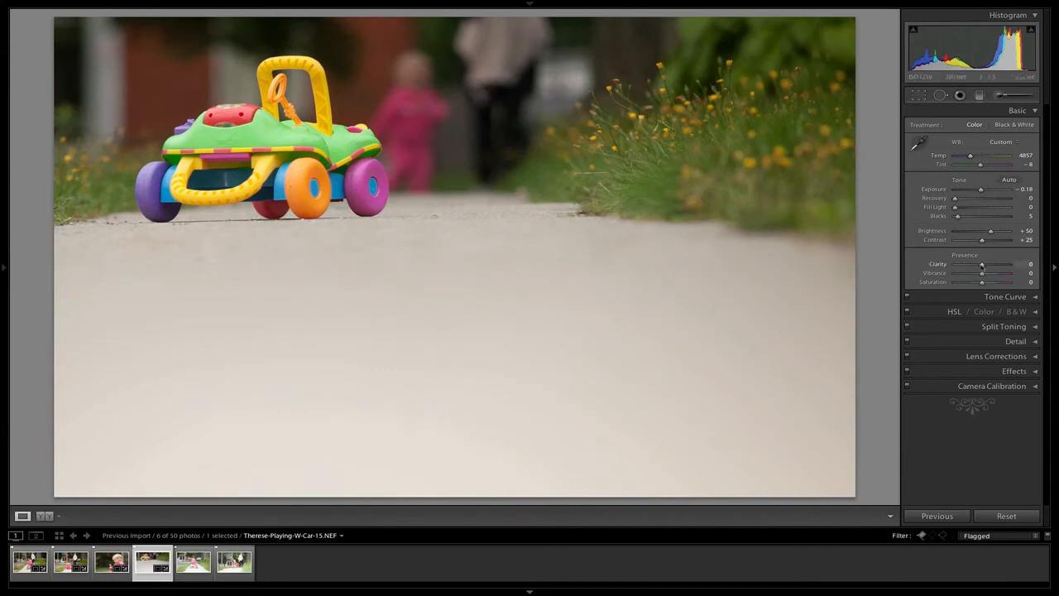
pyautogui.moveTo(983, 273); pyautogui.dragTo(992, 276)
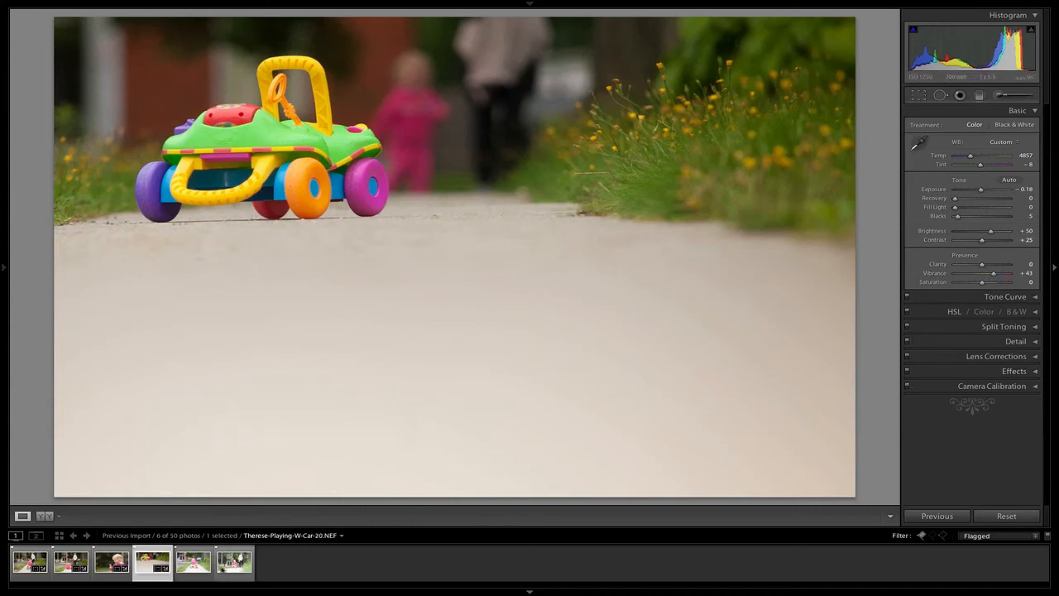
# Step: Lower the Exposure of the fifth flagged photo, with the child looking back alone, to -0.70 and straighten it with a slight counterclockwise crop rotation
pyautogui.click(193, 562)
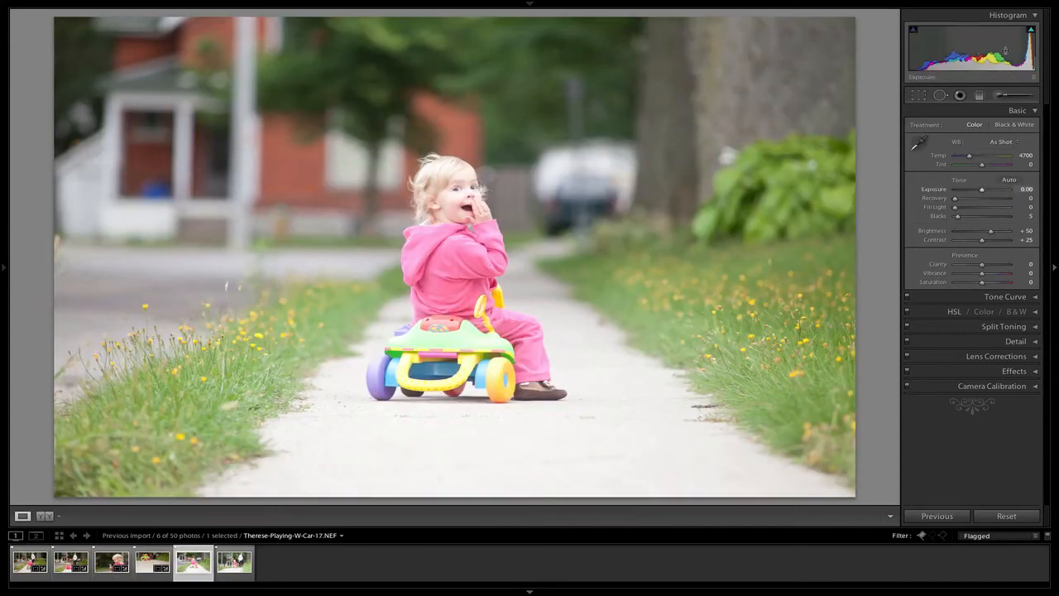
pyautogui.moveTo(1006, 50); pyautogui.dragTo(989, 51)
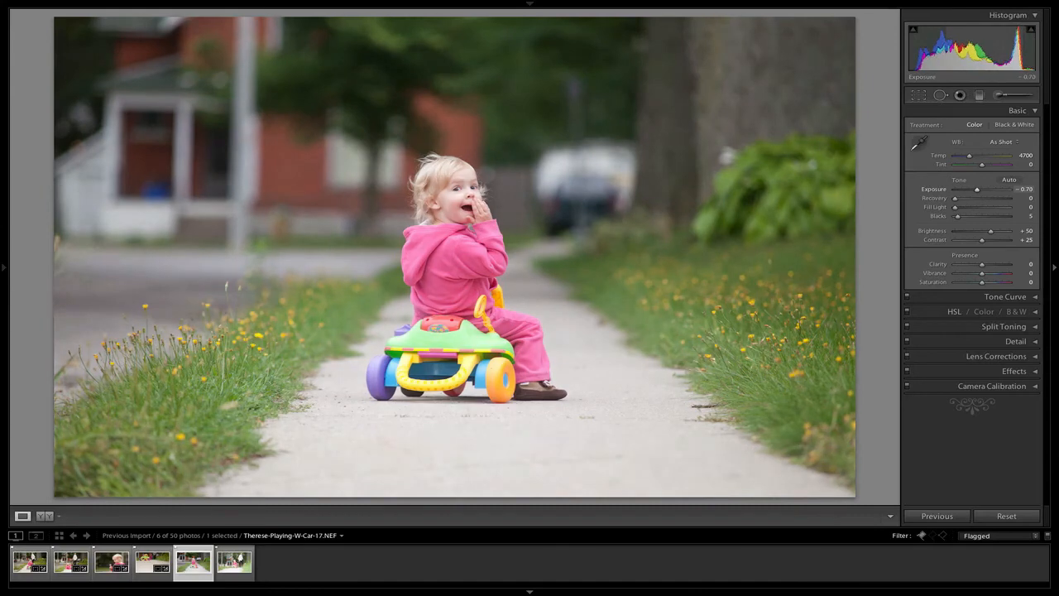
pyautogui.click(918, 96)
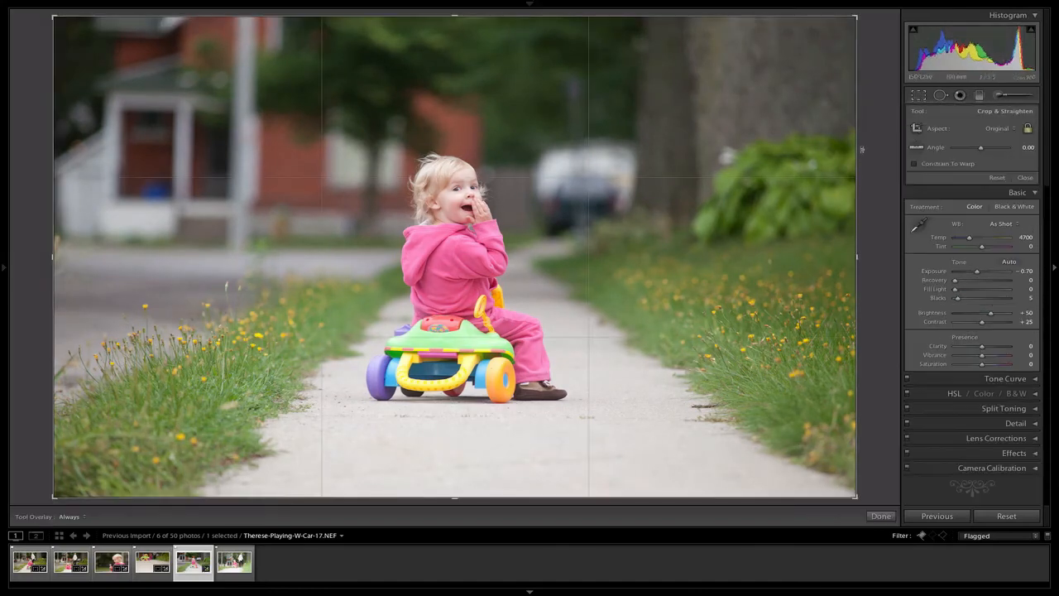
pyautogui.moveTo(864, 151); pyautogui.dragTo(865, 141)
pyautogui.click(920, 97)
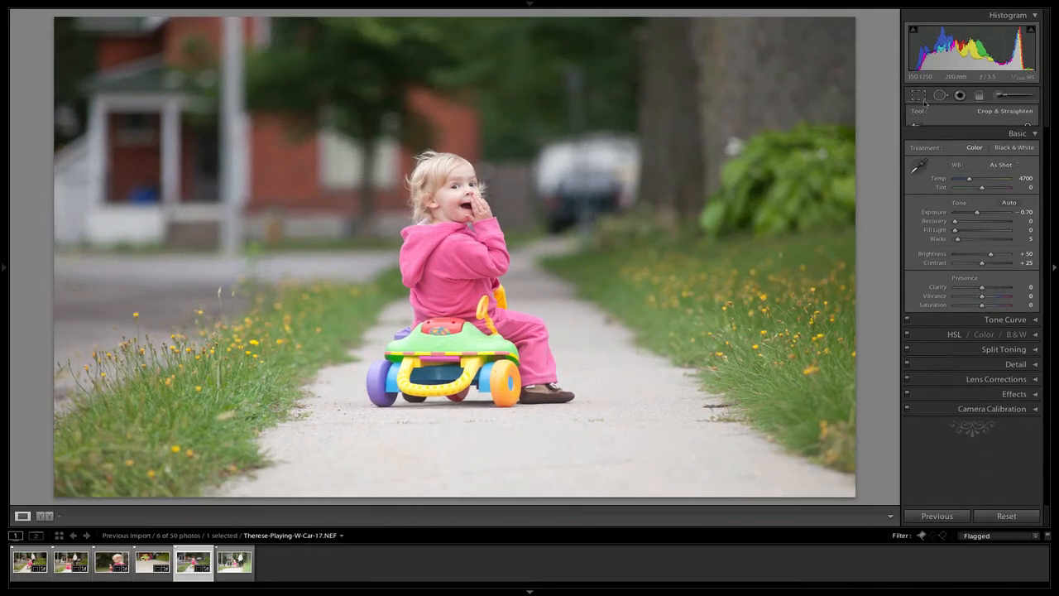
# Step: Warm the photo to a Temp of 5265 and set Contrast to +36, Clarity to +29, Vibrance to +14 and Saturation to -6
pyautogui.moveTo(970, 155); pyautogui.dragTo(974, 157)
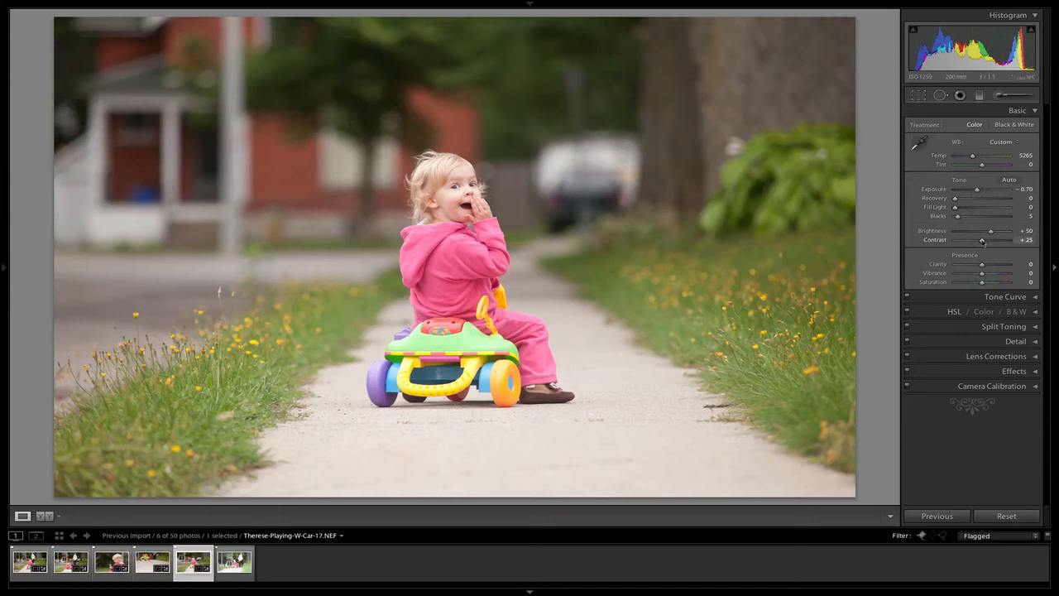
pyautogui.moveTo(985, 242); pyautogui.dragTo(992, 265)
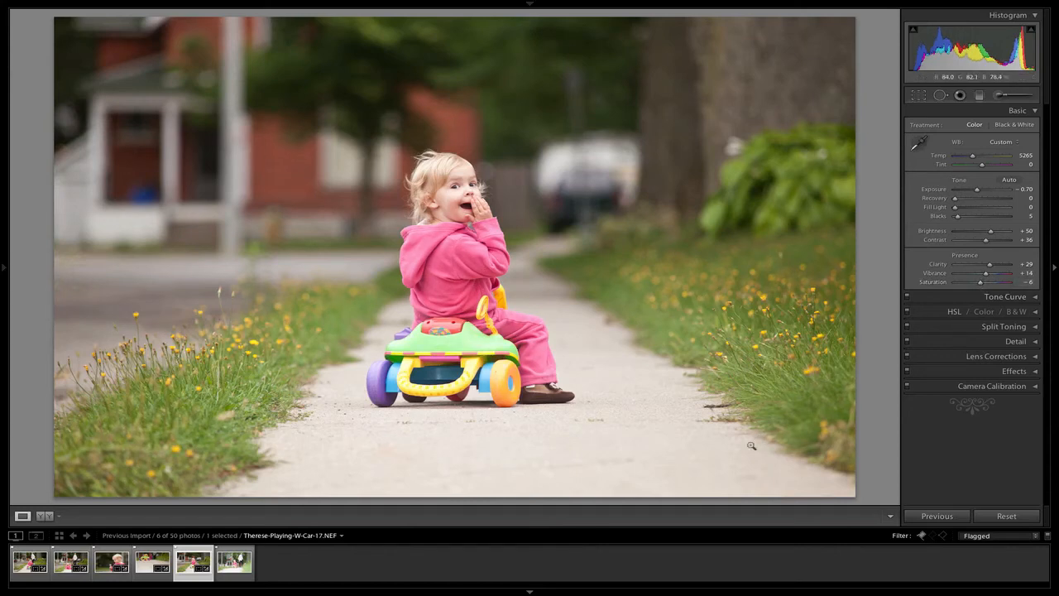
# Step: Open the last flagged photo and examine the child's face and surroundings at close magnification
pyautogui.click(235, 567)
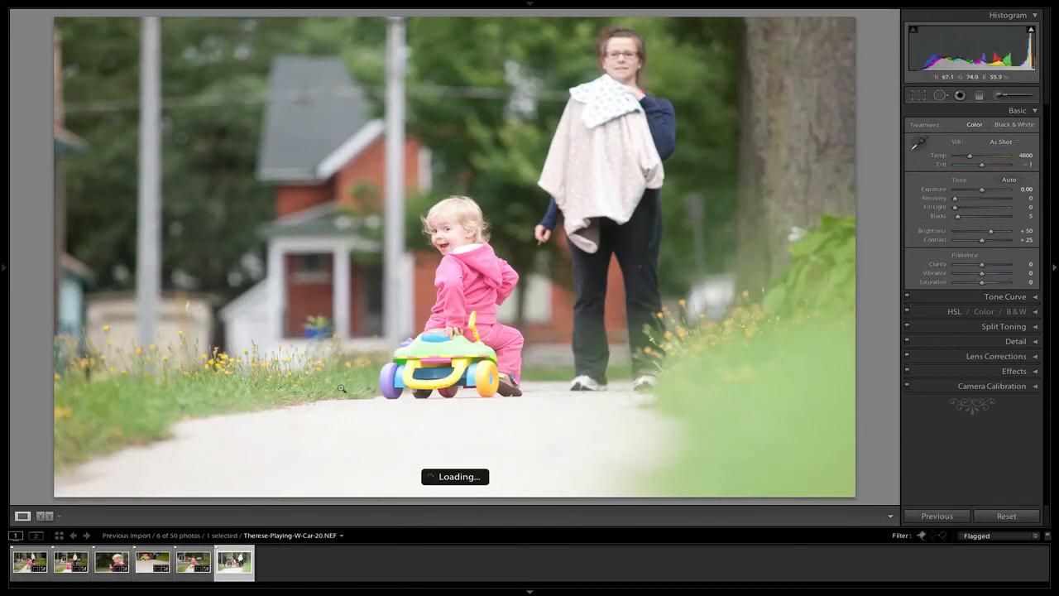
pyautogui.click(446, 231)
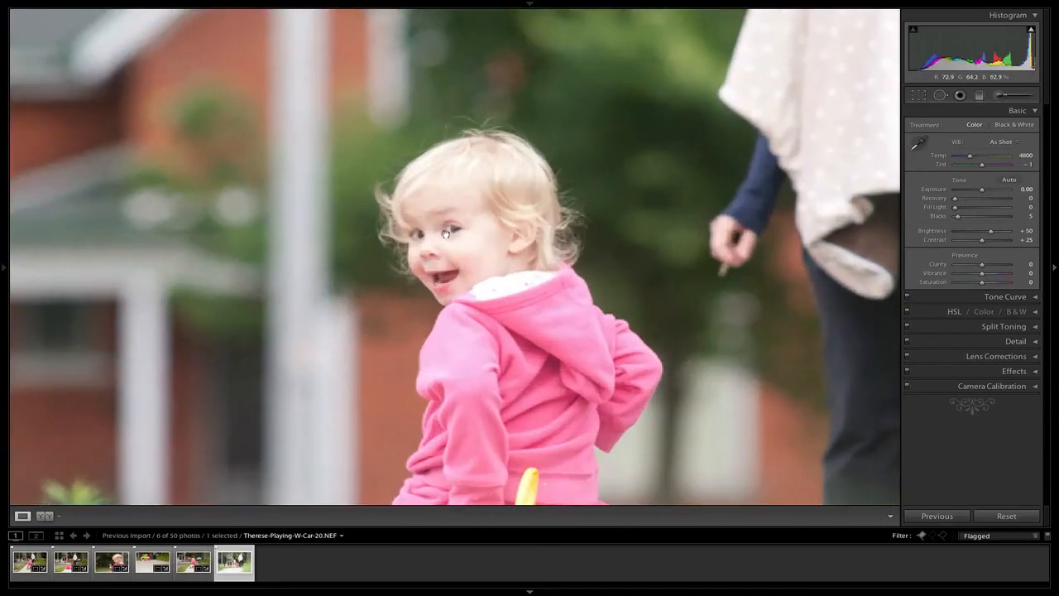
pyautogui.moveTo(470, 304); pyautogui.dragTo(551, 211)
pyautogui.click(550, 211)
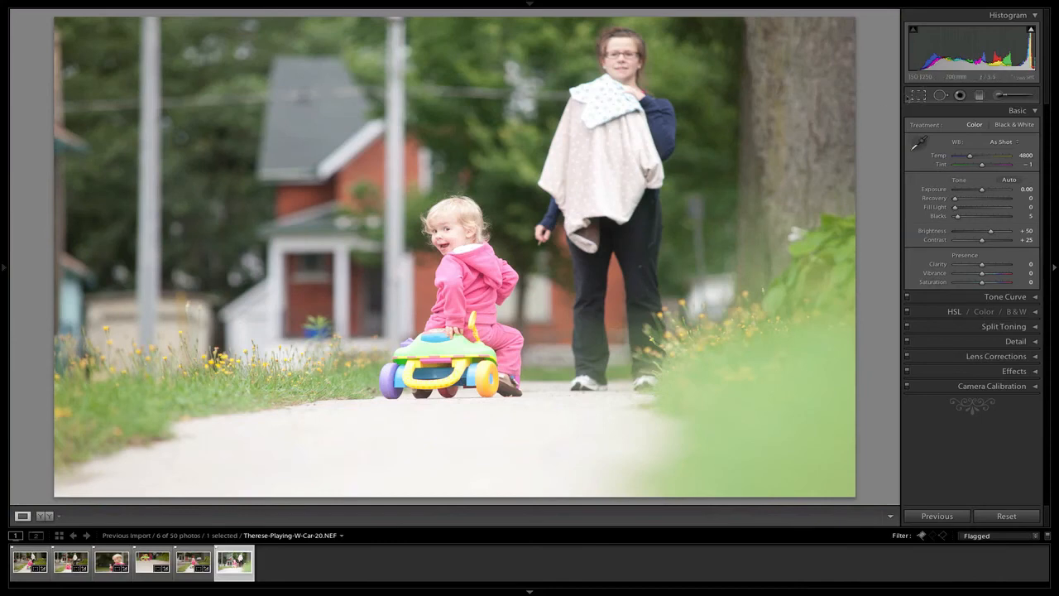
# Step: Keep the last photo's framing uncropped and lower its Exposure to -1.04
pyautogui.press('r')
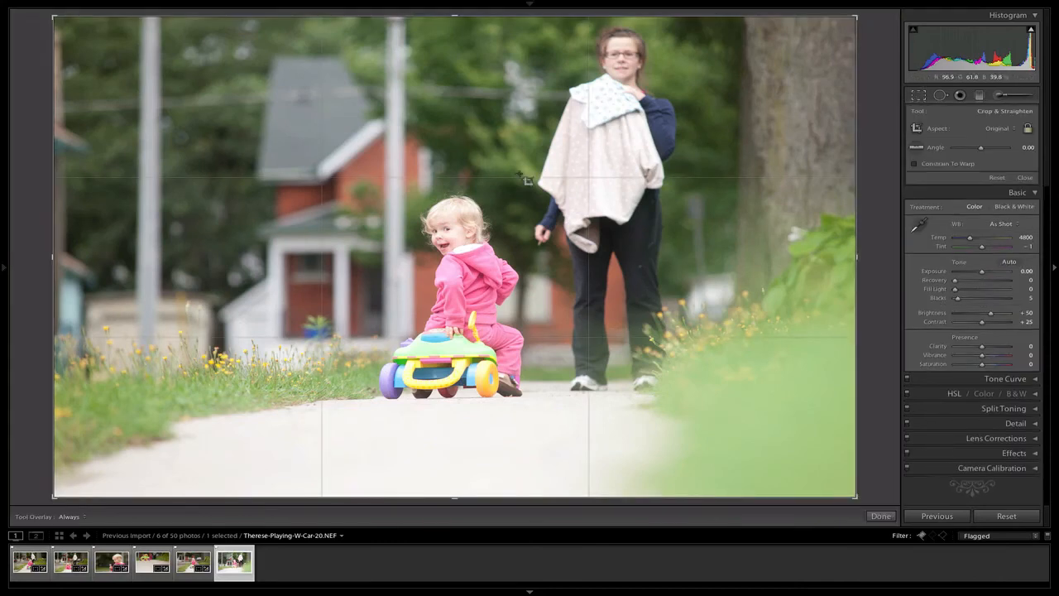
pyautogui.click(925, 98)
pyautogui.moveTo(982, 190); pyautogui.dragTo(975, 189)
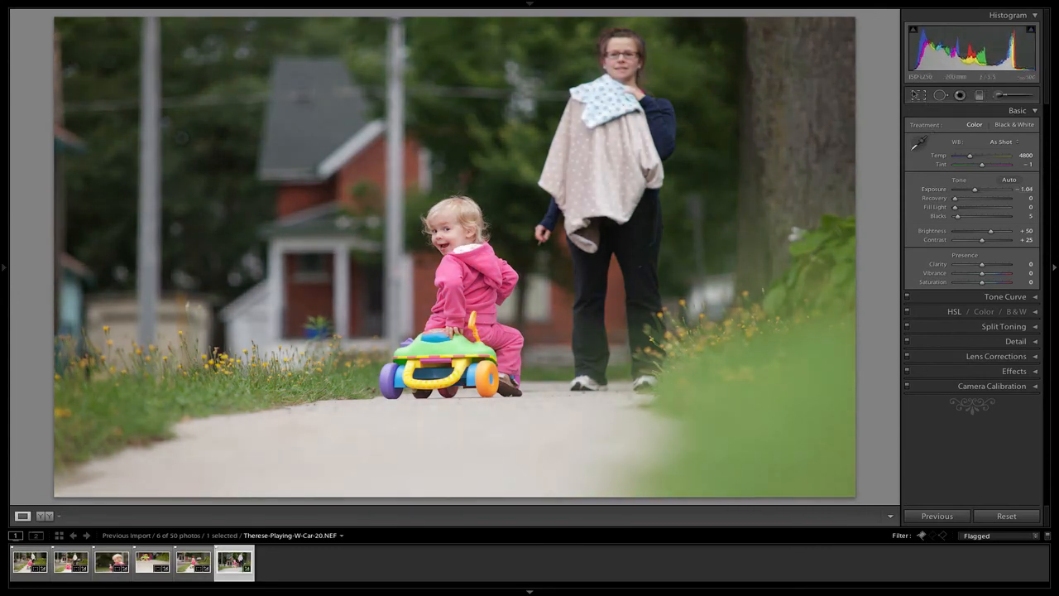
# Step: Warm the last flagged photo to a Temp of 5469 and set Clarity to +29, Vibrance to +22 and Saturation to -4
pyautogui.click(921, 97)
pyautogui.moveTo(869, 158); pyautogui.dragTo(869, 158)
pyautogui.click(920, 96)
pyautogui.moveTo(970, 156); pyautogui.dragTo(974, 157)
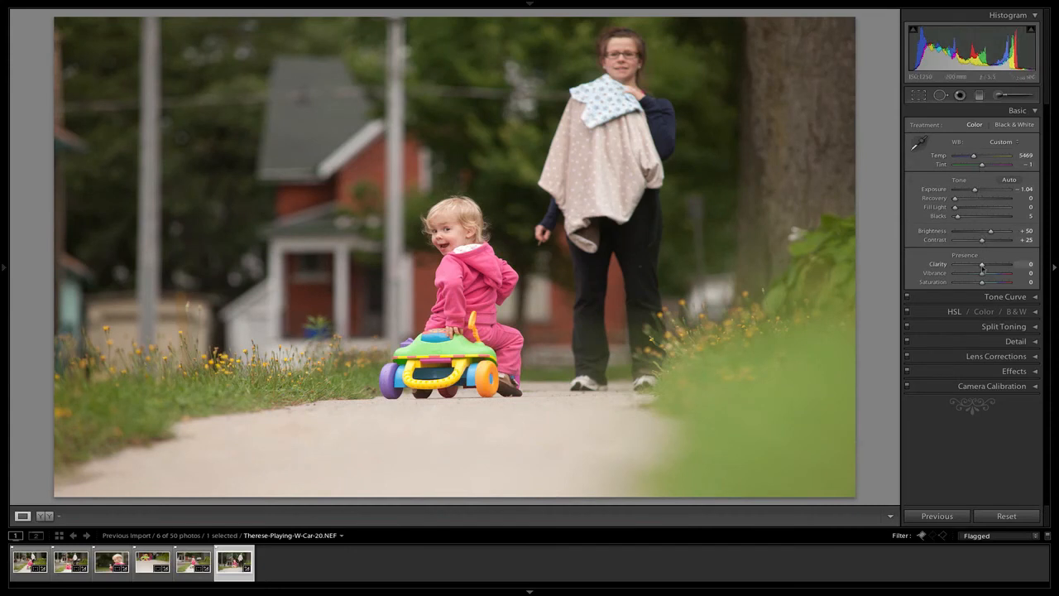
pyautogui.moveTo(984, 267); pyautogui.dragTo(980, 284)
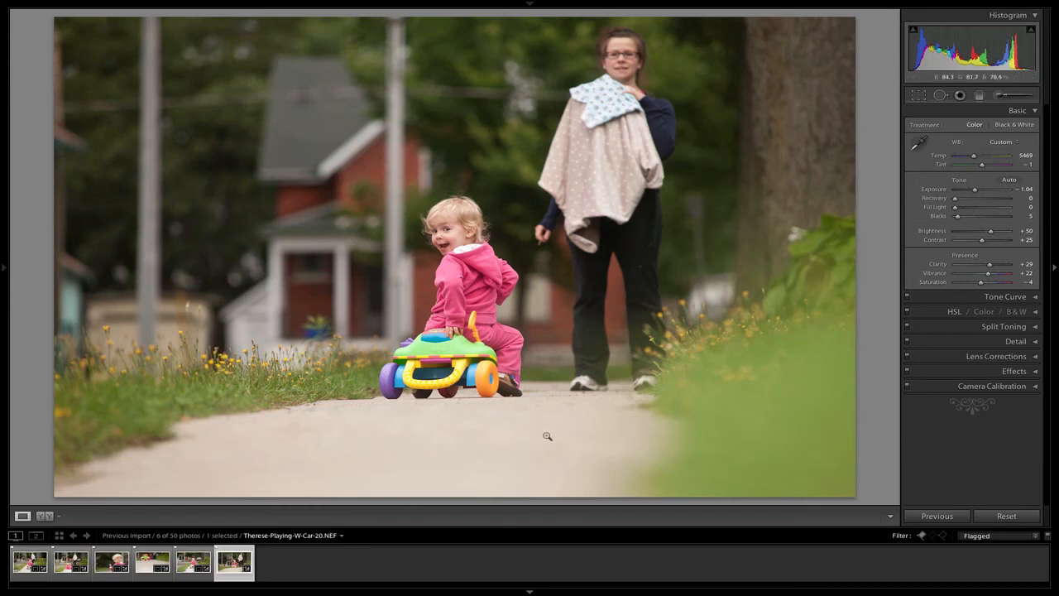
# Step: Review the edited flagged photos in reverse order, ending on the first one with the child riding away from the camera
pyautogui.click(299, 562)
pyautogui.click(234, 562)
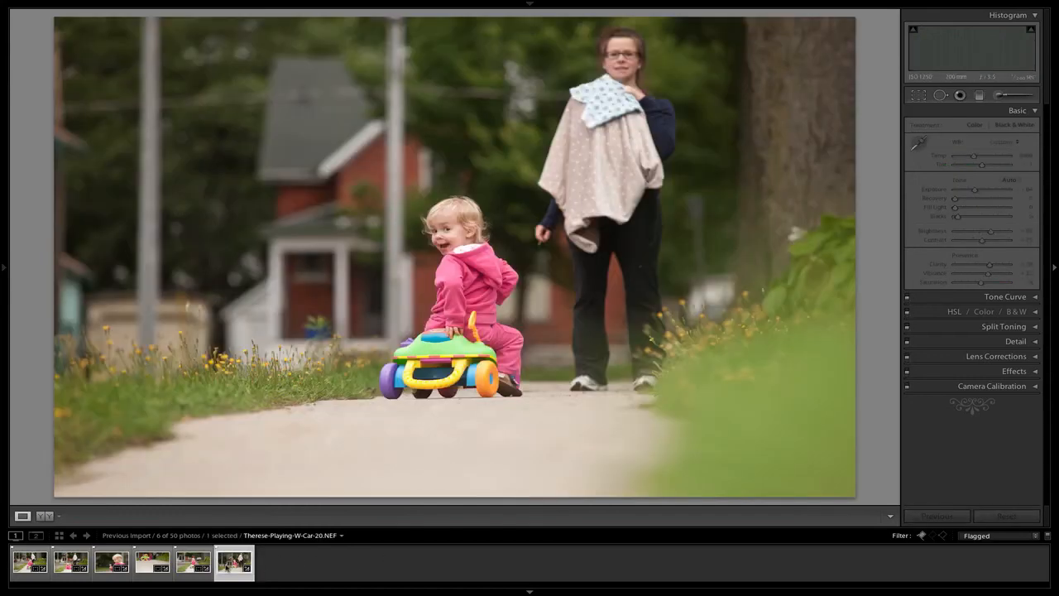
pyautogui.press('Left')
pyautogui.press('Left')
pyautogui.press('Left')
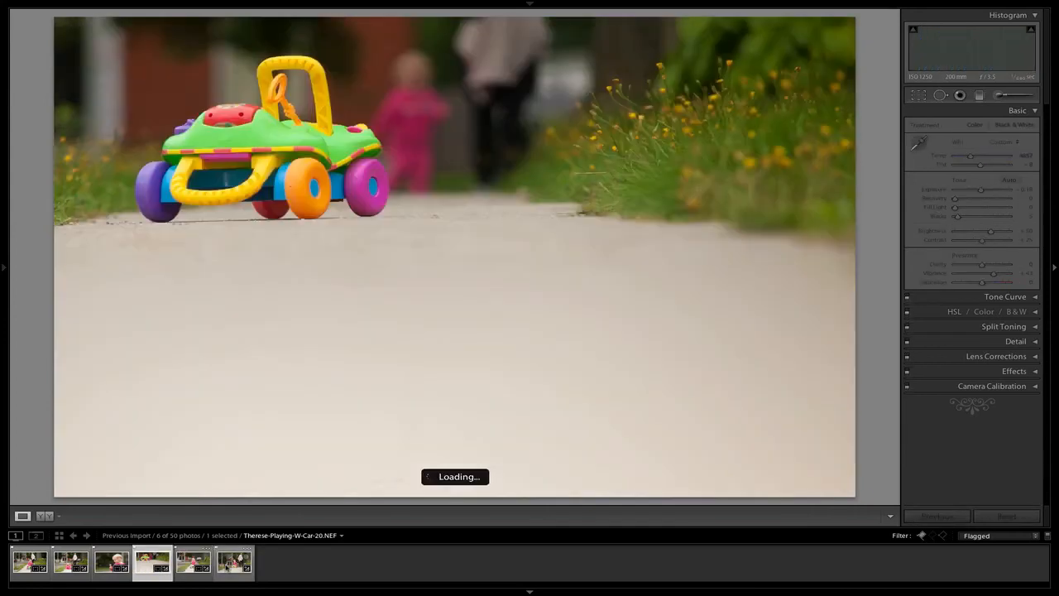
pyautogui.press('Left')
pyautogui.press('Left')
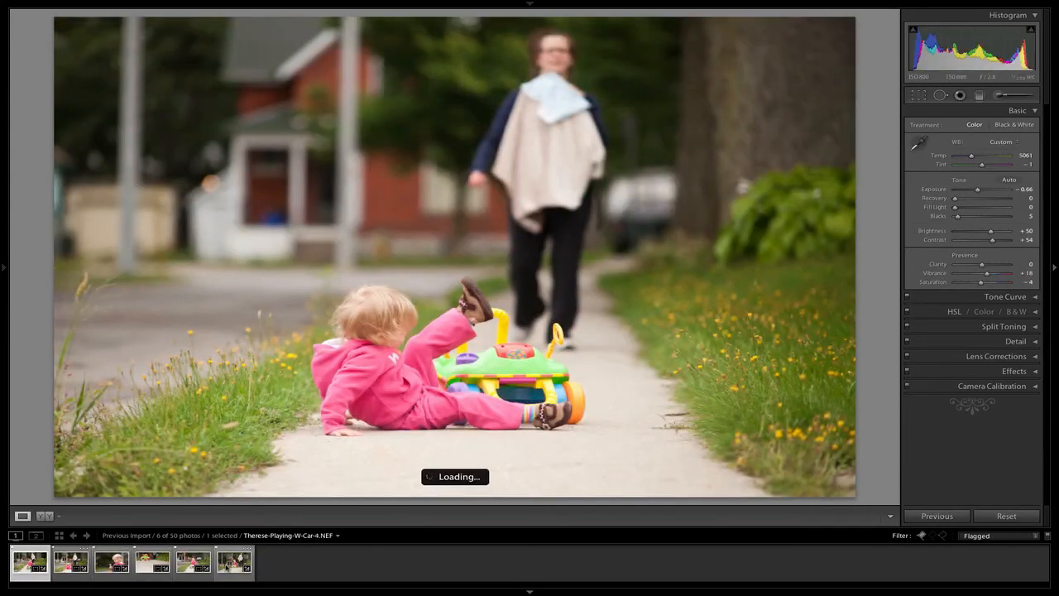
pyautogui.press('Right')
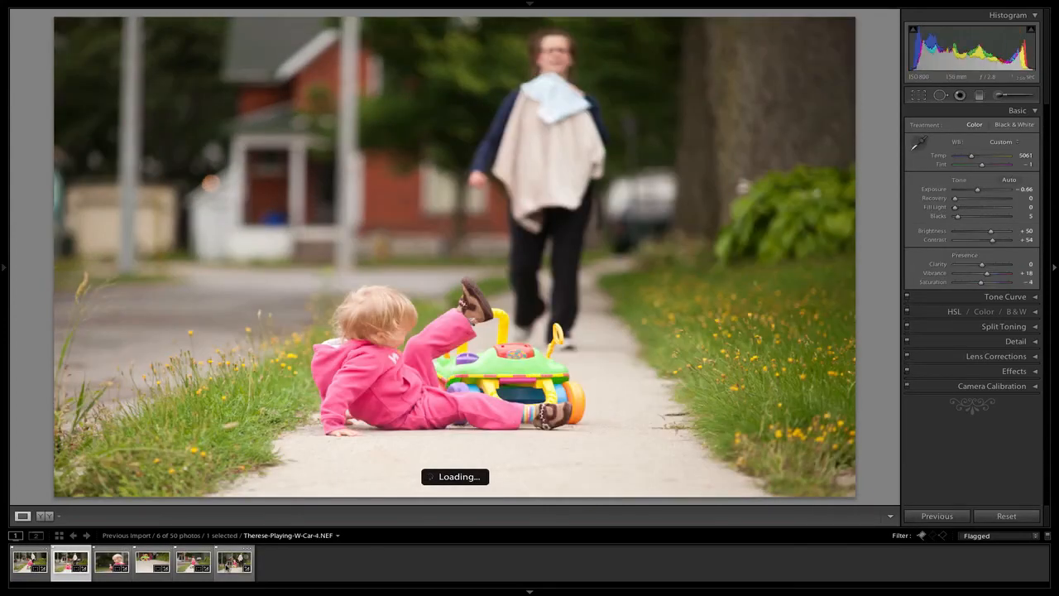
pyautogui.press('Left')
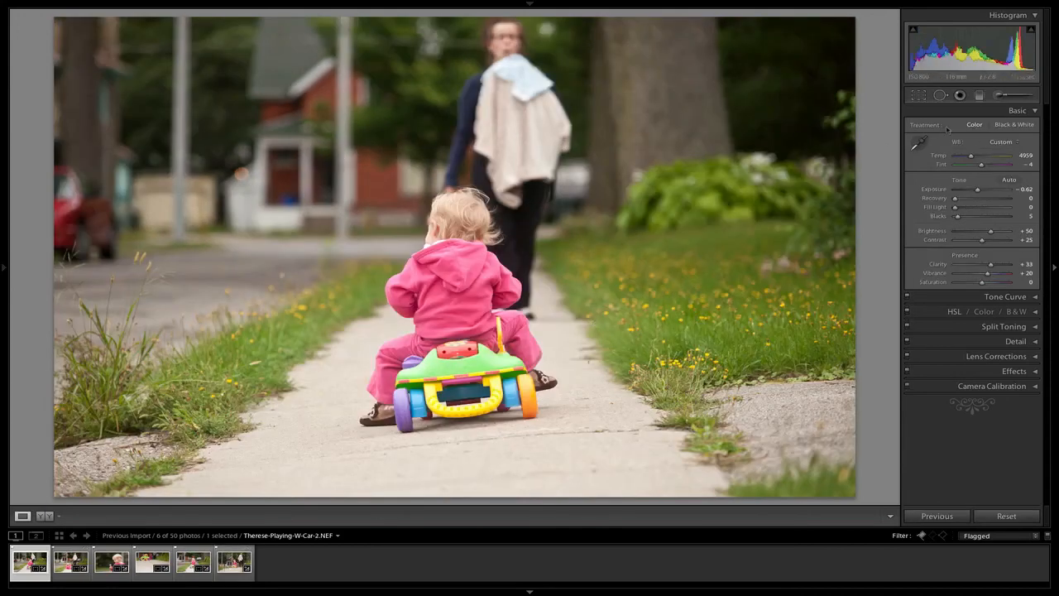
# Step: Recrop the first flagged photo to a portrait orientation at the original aspect ratio, framing the child on the toy car and the woman behind
pyautogui.click(918, 95)
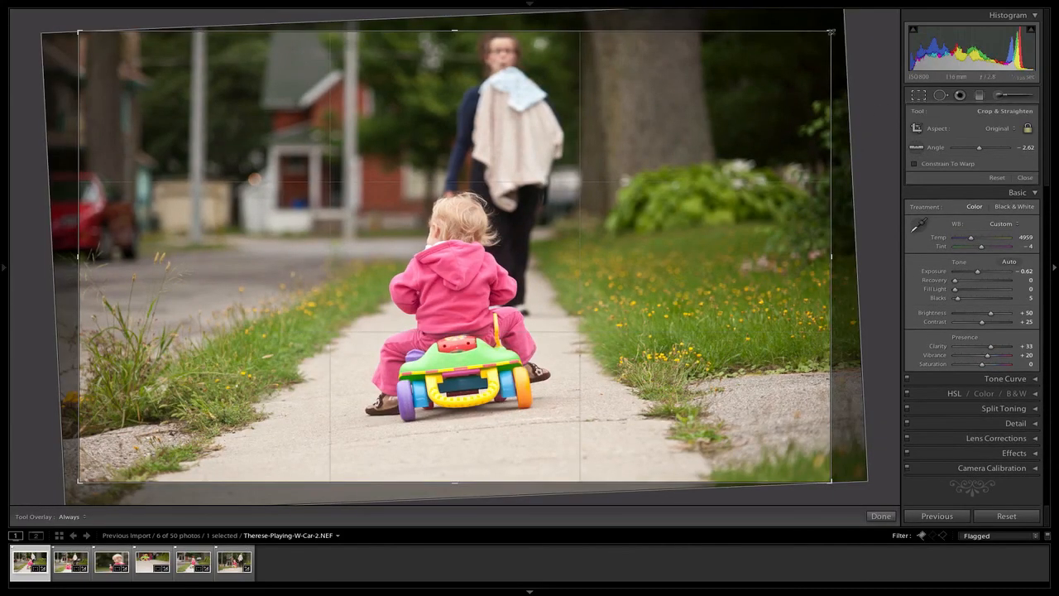
pyautogui.moveTo(831, 32); pyautogui.dragTo(640, 31)
pyautogui.moveTo(568, 79); pyautogui.dragTo(327, 112)
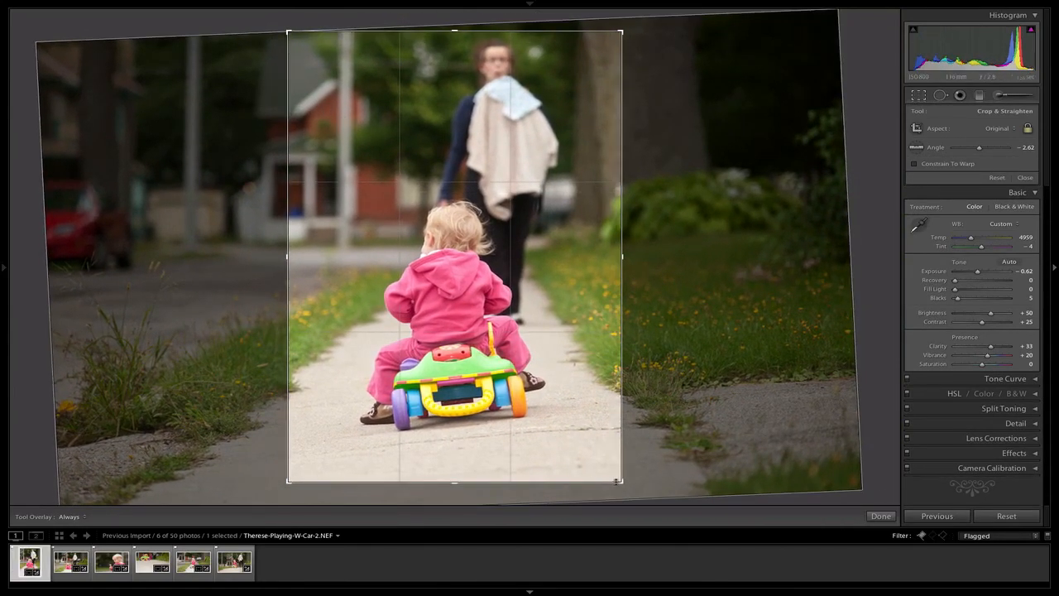
pyautogui.moveTo(622, 482); pyautogui.dragTo(625, 487)
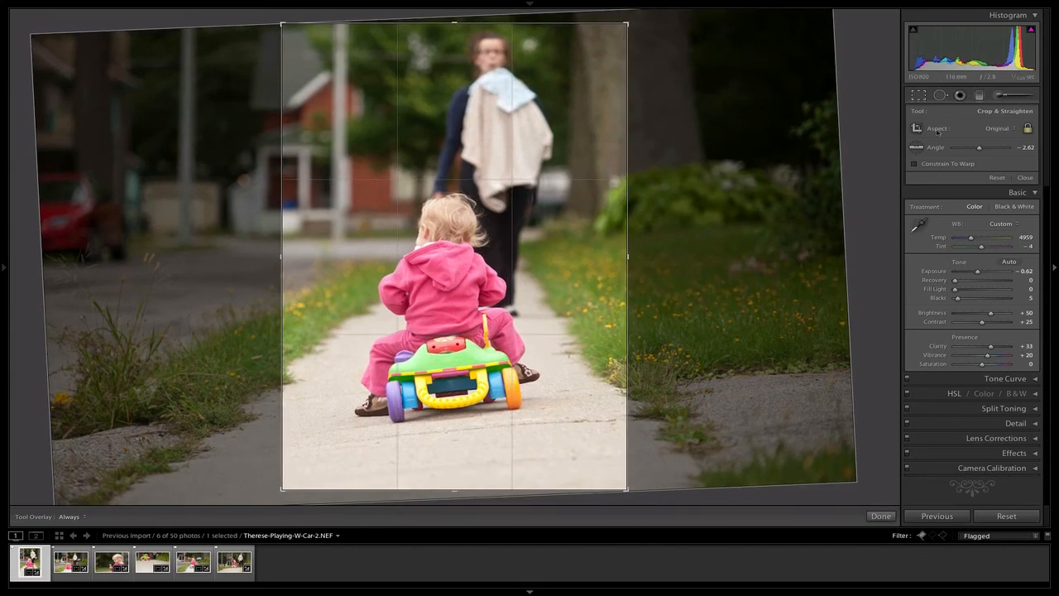
pyautogui.click(919, 95)
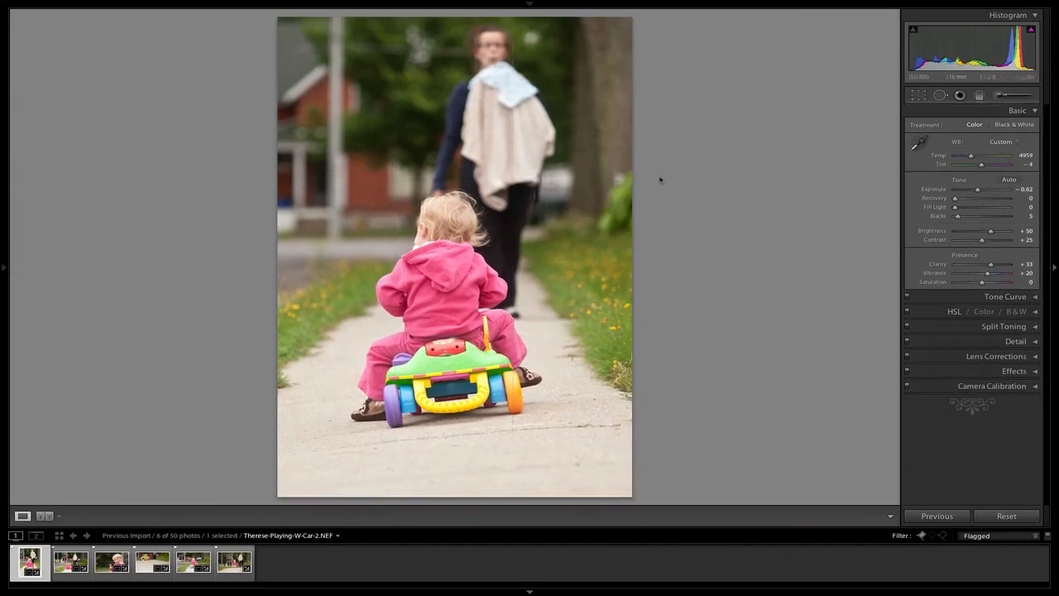
# Step: Collapse the Basic adjustments so that only the headings of the Develop sections are listed
pyautogui.click(1025, 112)
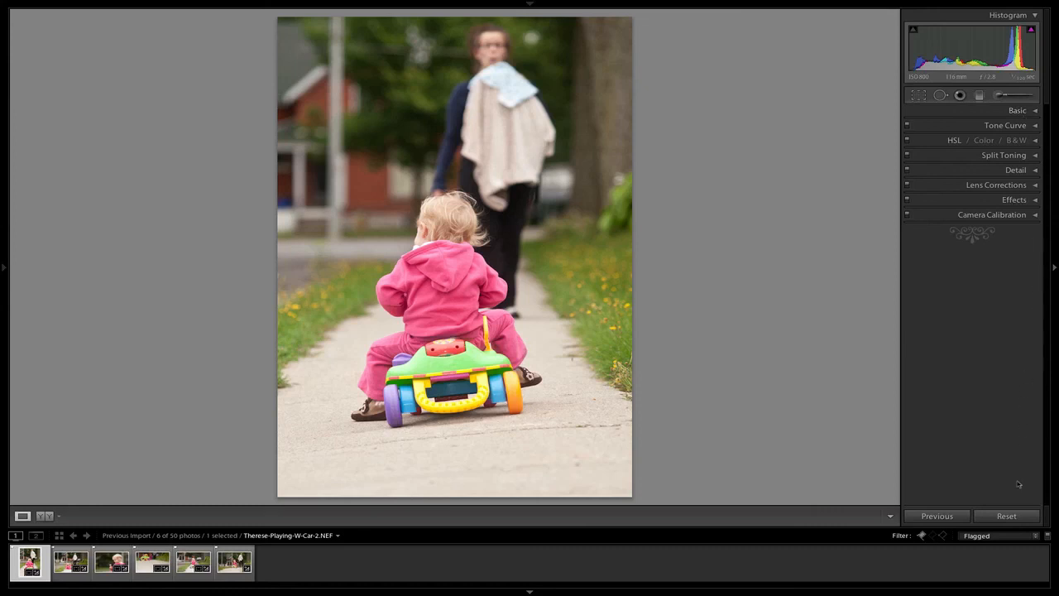
pyautogui.click(1023, 113)
pyautogui.click(1026, 115)
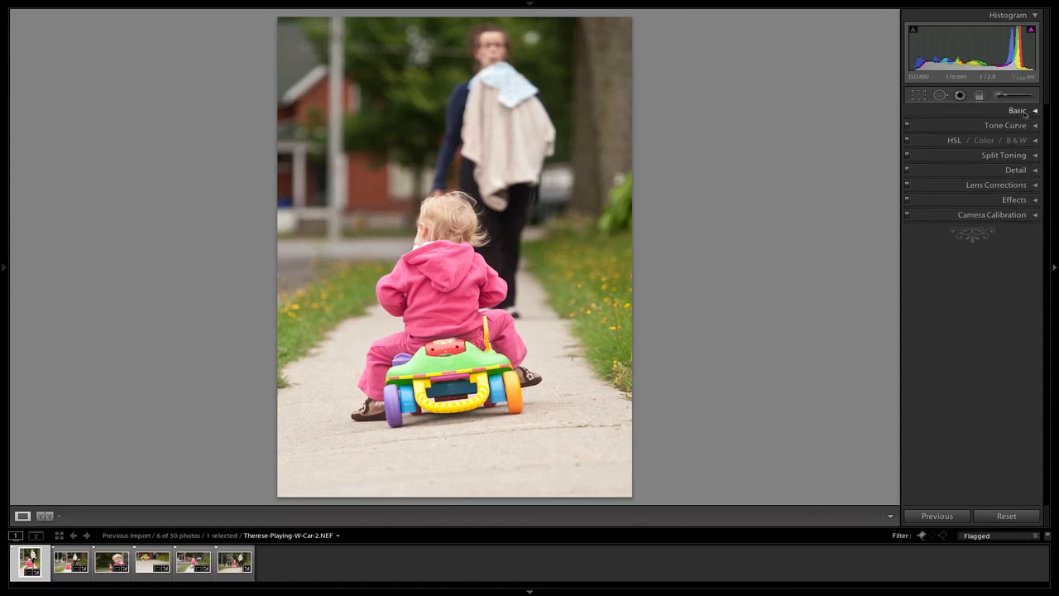